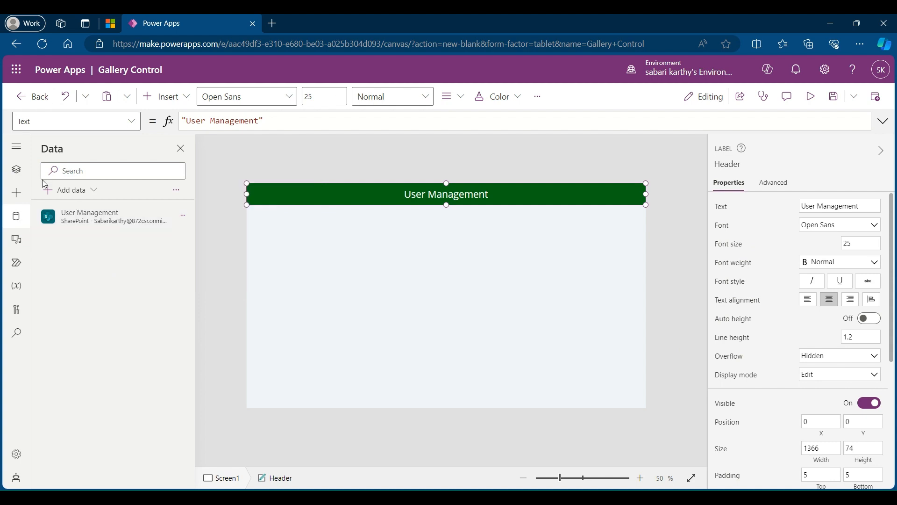
# Step: Insert a vertical gallery, place it below the header at X 30, Y 171, and widen it to 1292
pyautogui.click(16, 169)
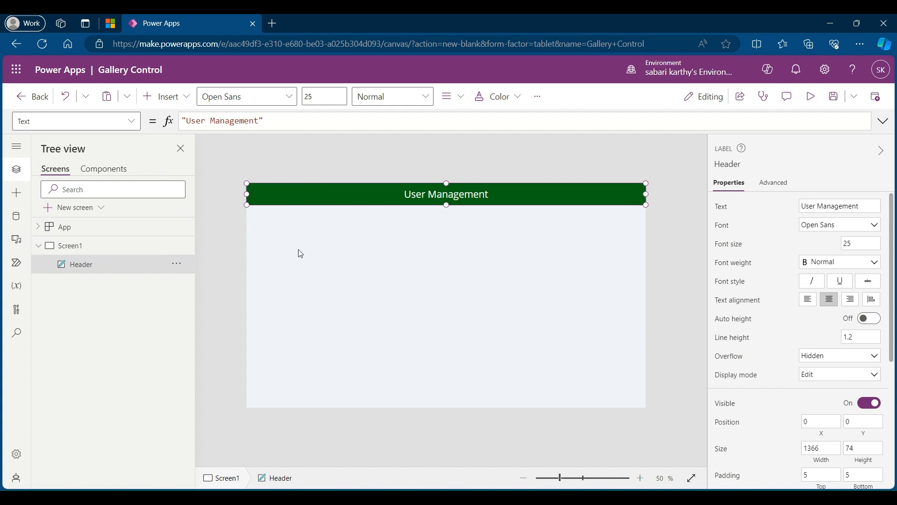
pyautogui.click(174, 105)
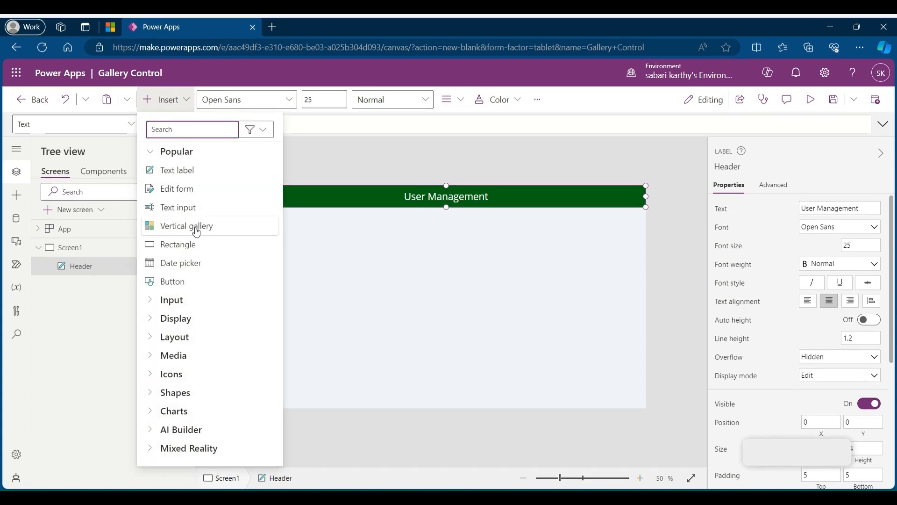
pyautogui.click(203, 226)
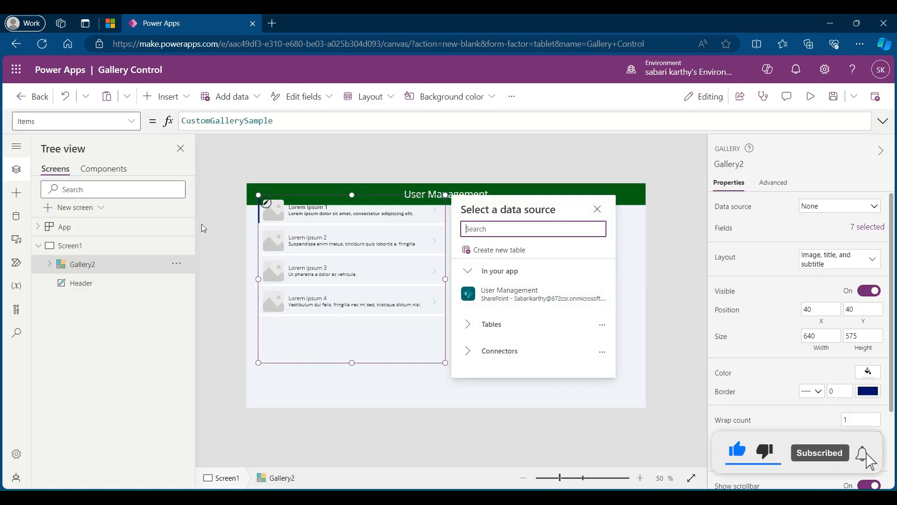
pyautogui.moveTo(306, 364); pyautogui.dragTo(304, 402)
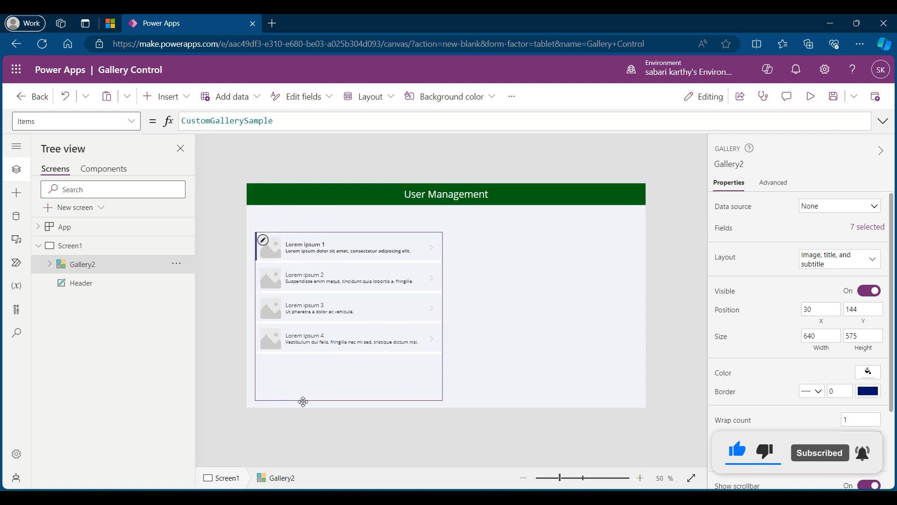
pyautogui.moveTo(442, 319); pyautogui.dragTo(634, 330)
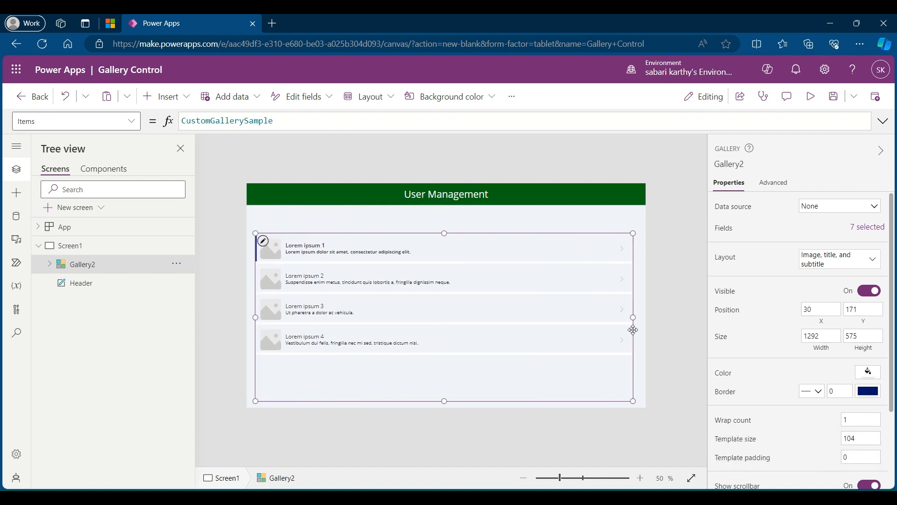
# Step: Rename the new gallery as Usermanagement
pyautogui.doubleClick(99, 265)
pyautogui.write('Use')
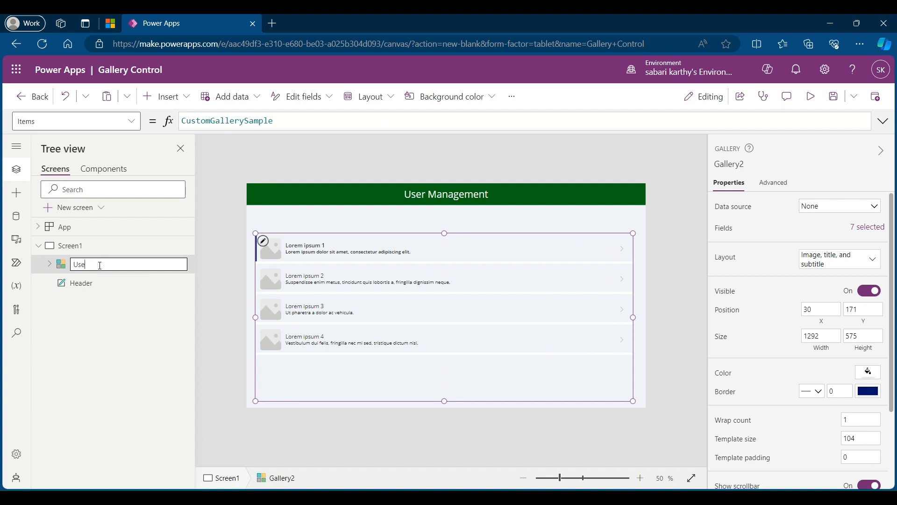
pyautogui.write('rmanagement')
pyautogui.press('Return')
pyautogui.click(71, 247)
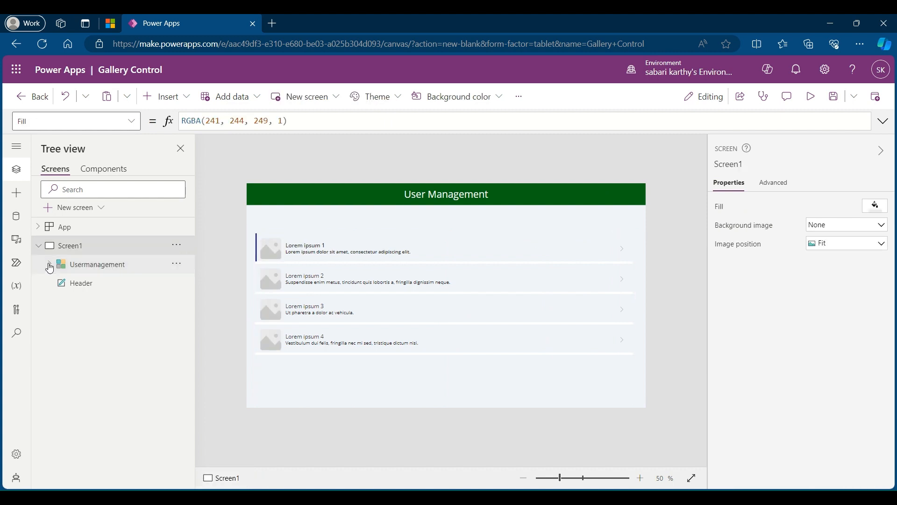
# Step: Examine the controls inside the Usermanagement gallery one by one: rectangle, separator, next arrow, subtitle, title and image
pyautogui.click(50, 265)
pyautogui.click(99, 265)
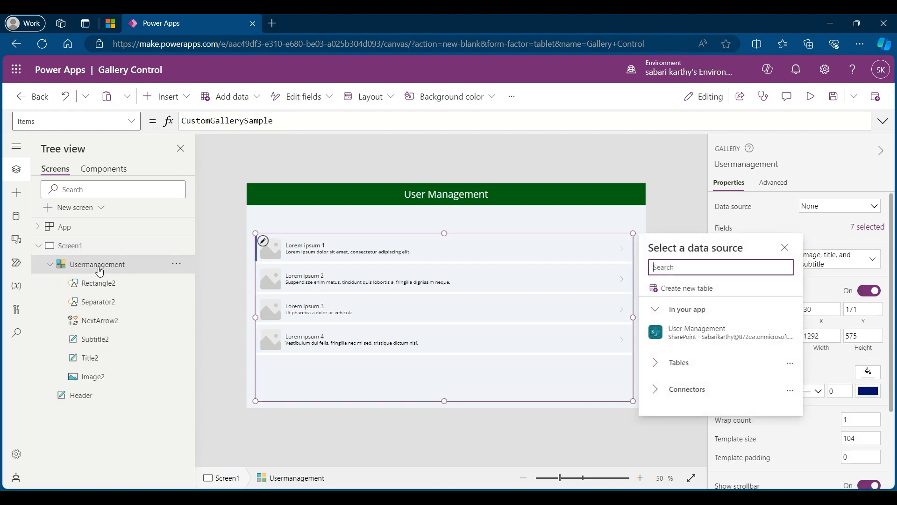
pyautogui.click(109, 288)
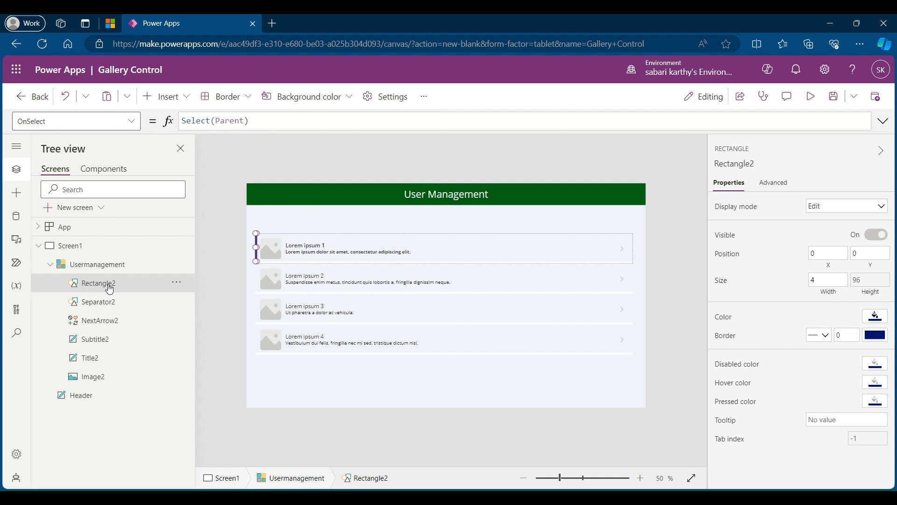
pyautogui.click(110, 305)
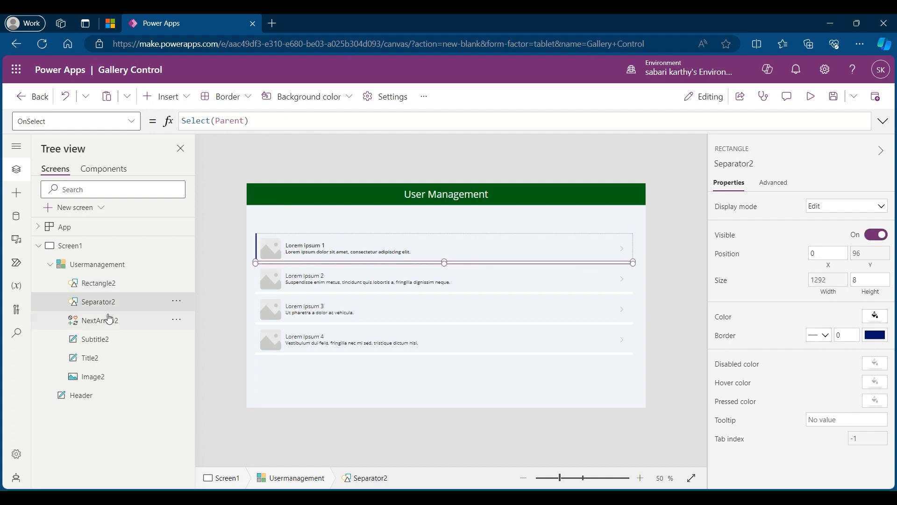
pyautogui.click(109, 323)
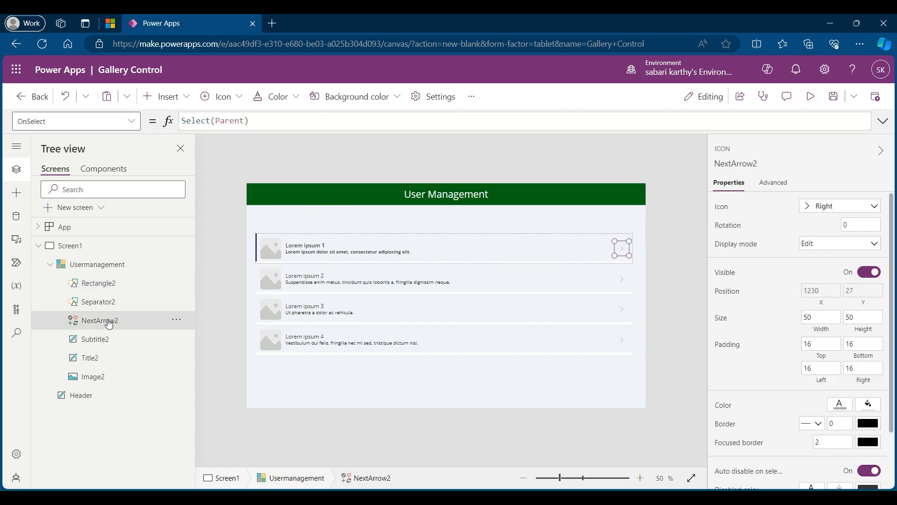
pyautogui.click(107, 342)
pyautogui.click(106, 362)
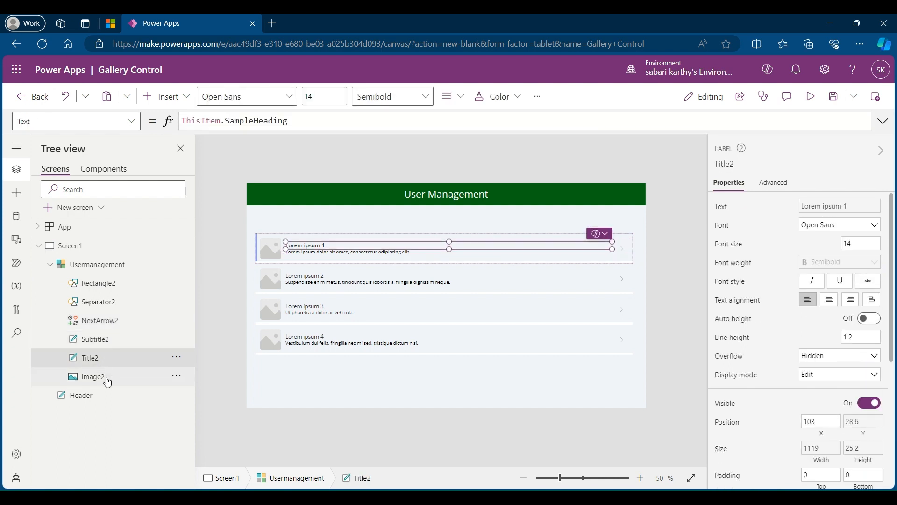
pyautogui.click(108, 382)
# Step: Delete the NextArrow2 icon and connect the Usermanagement gallery to the User Management SharePoint data source
pyautogui.click(110, 326)
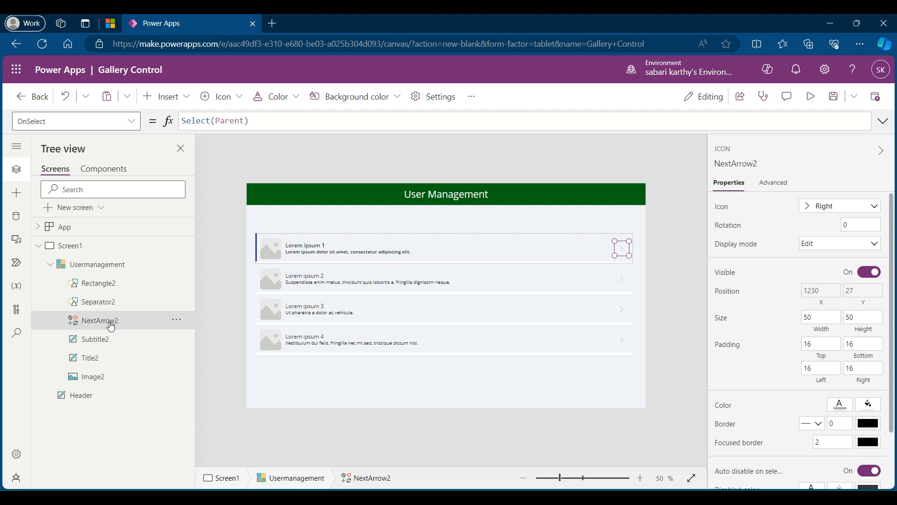
pyautogui.click(111, 264)
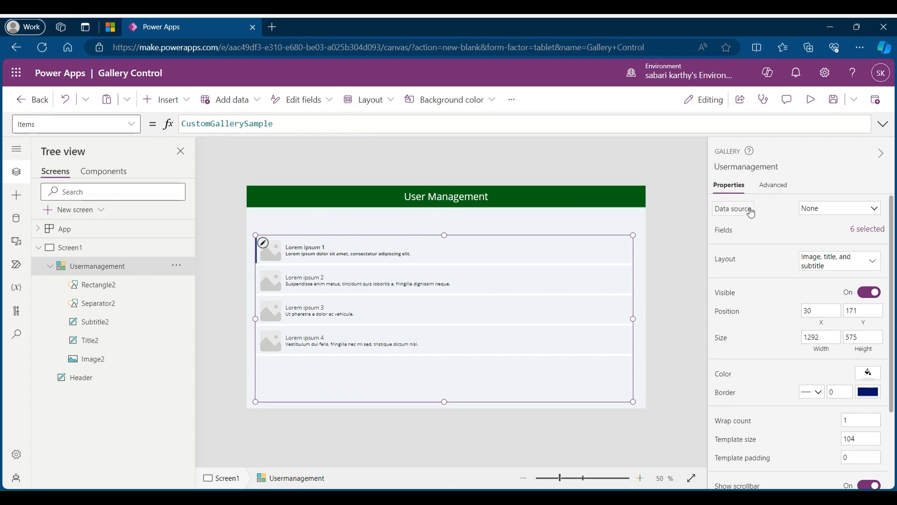
pyautogui.click(837, 210)
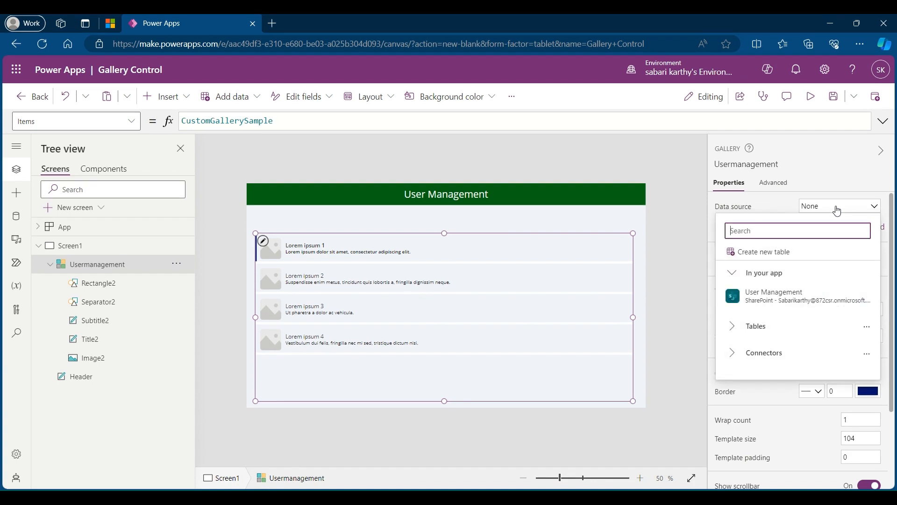
pyautogui.click(832, 294)
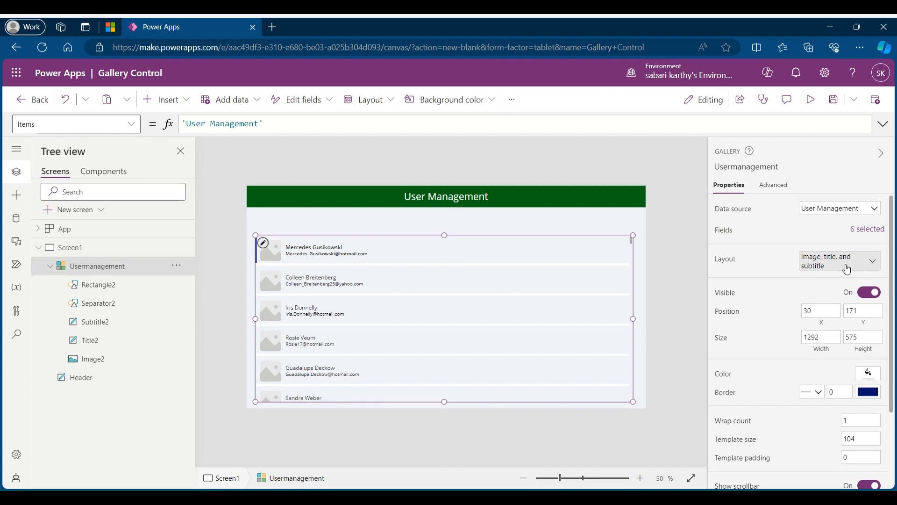
# Step: Review the gallery's layout options and its position, size and border properties
pyautogui.click(847, 269)
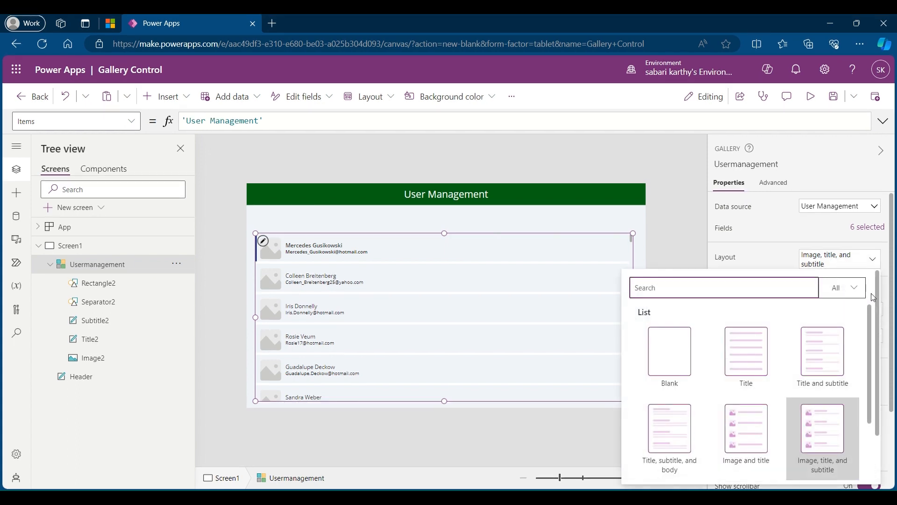
pyautogui.click(778, 263)
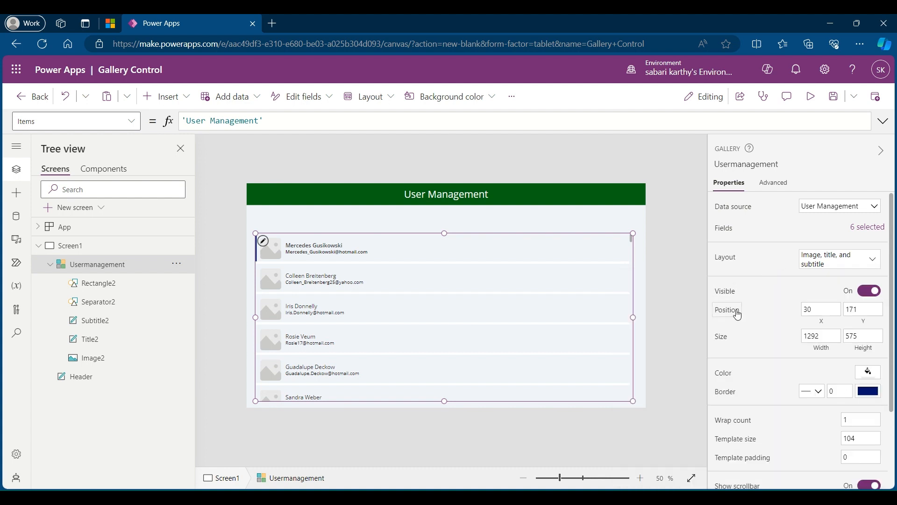
pyautogui.scroll(-2, 748, 346)
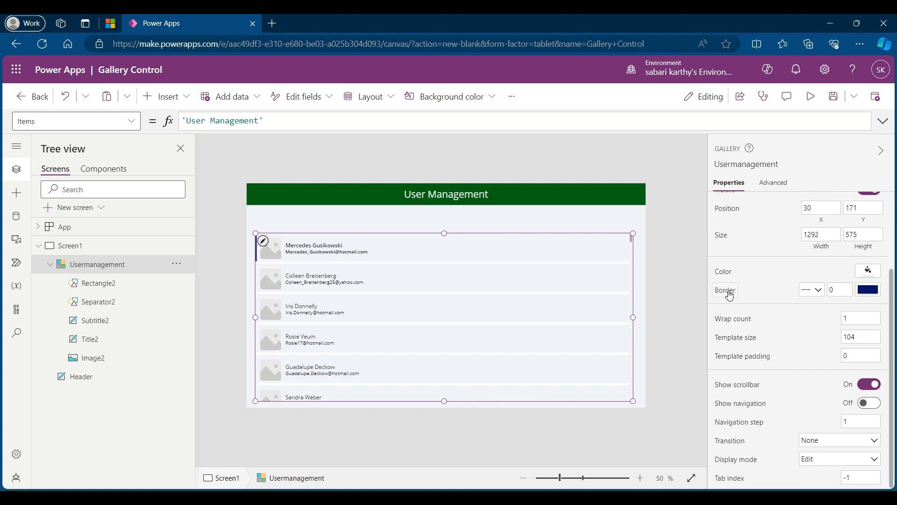
pyautogui.click(643, 275)
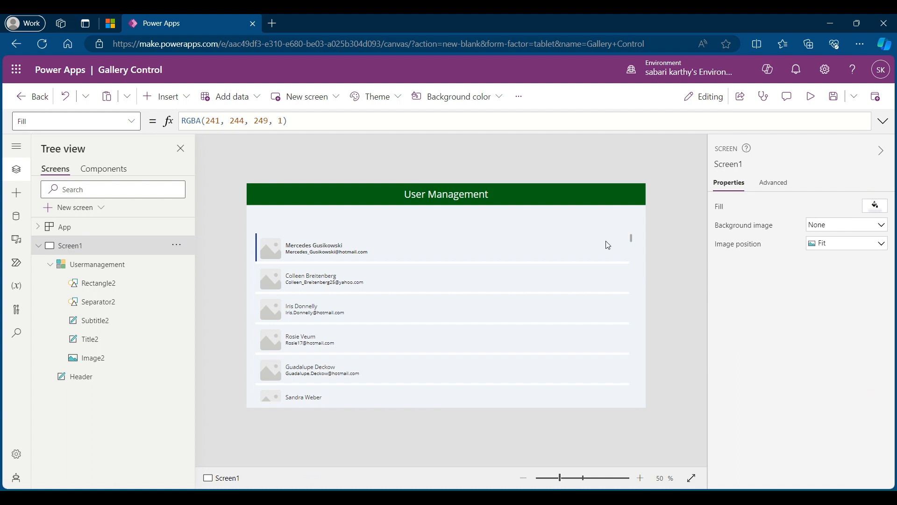
# Step: Set the border thickness of the Usermanagement gallery to 1
pyautogui.click(108, 265)
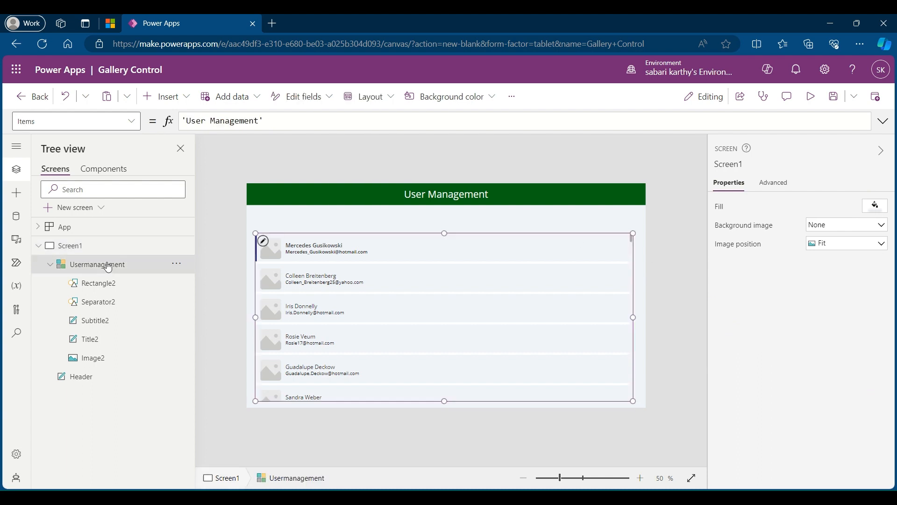
pyautogui.click(837, 390)
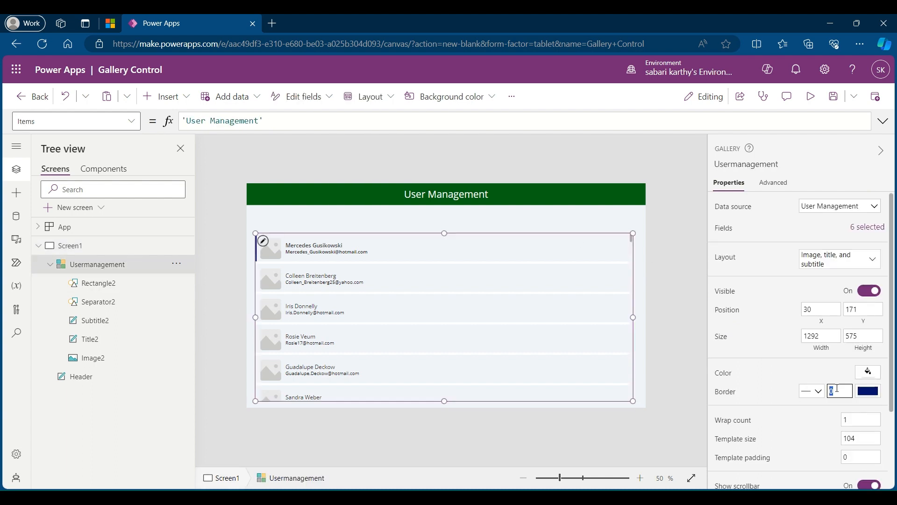
pyautogui.write('1')
pyautogui.click(644, 270)
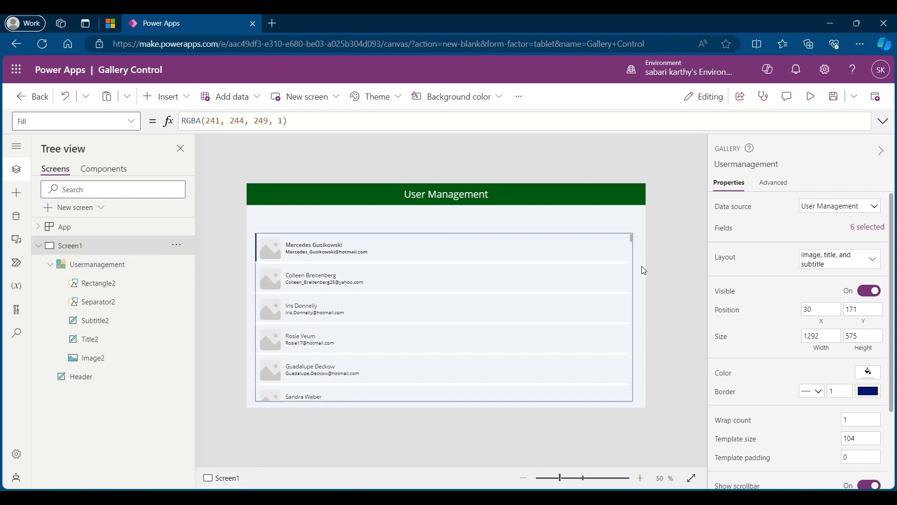
# Step: Set the wrap count of the Usermanagement gallery to 3
pyautogui.click(88, 267)
pyautogui.scroll(-2, 775, 362)
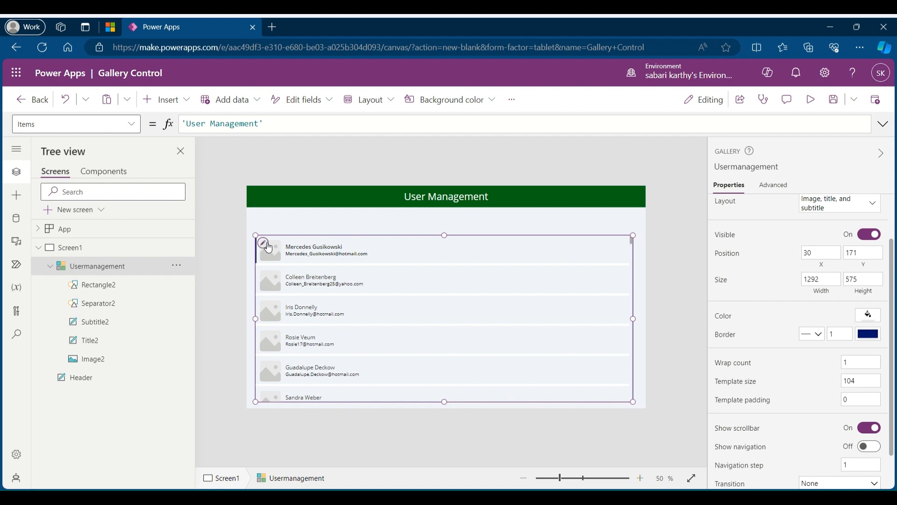
pyautogui.click(268, 245)
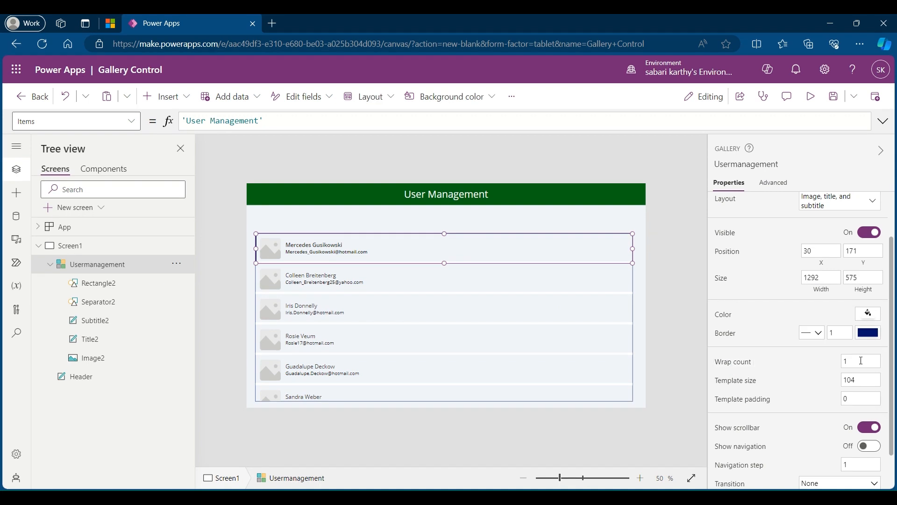
pyautogui.click(862, 362)
pyautogui.write('3')
pyautogui.click(791, 369)
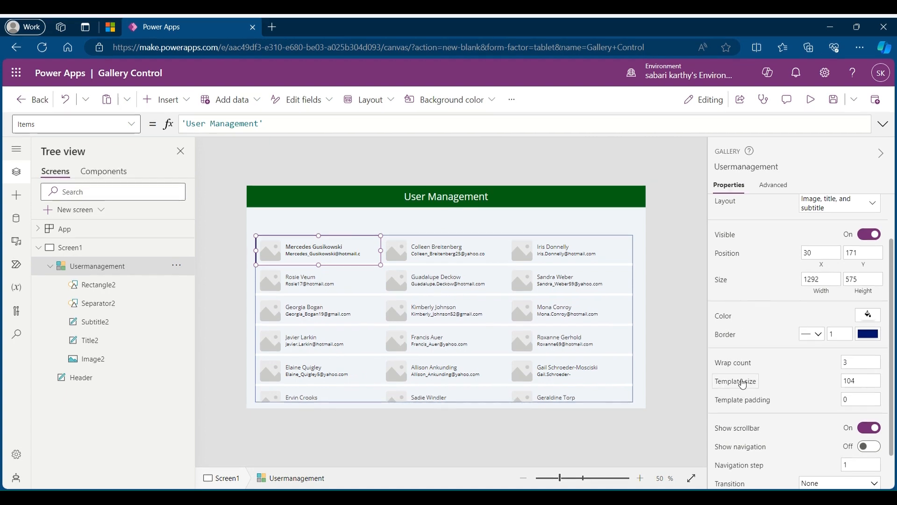
# Step: Set the template size of the Usermanagement gallery to 120
pyautogui.click(742, 381)
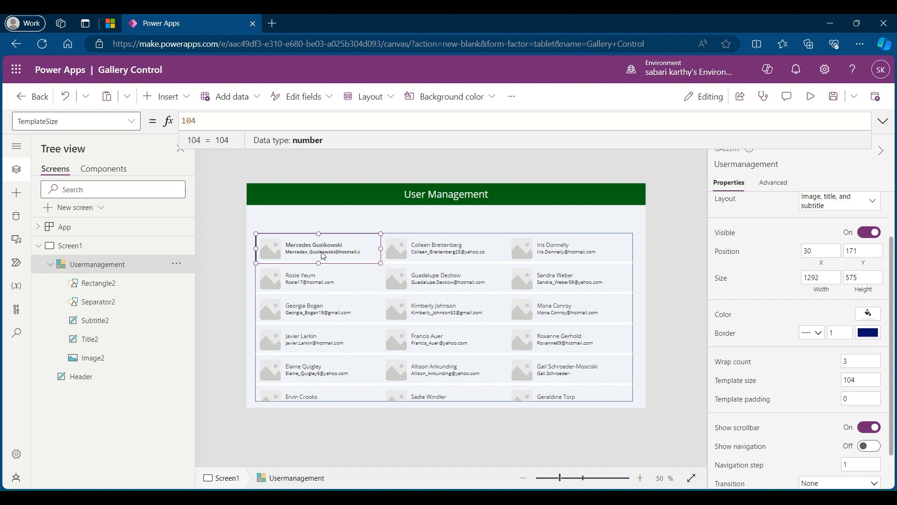
pyautogui.click(847, 379)
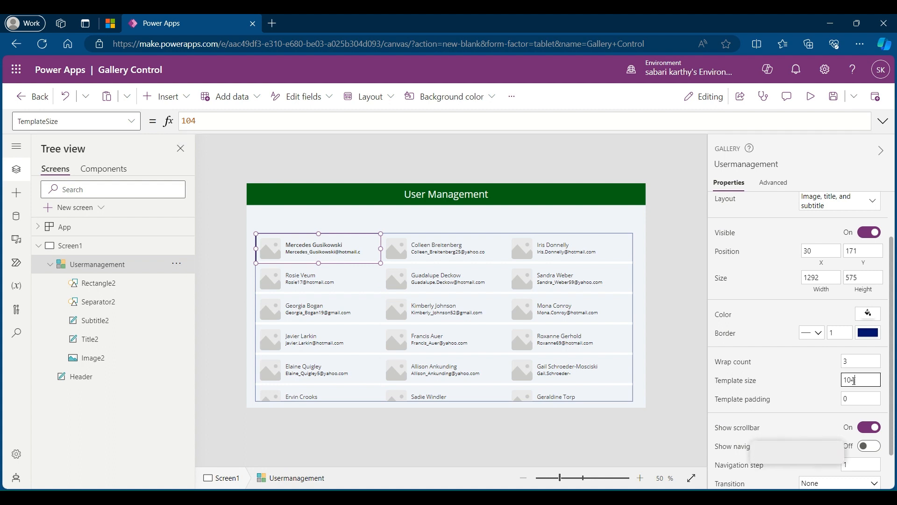
pyautogui.doubleClick(850, 380)
pyautogui.write('120')
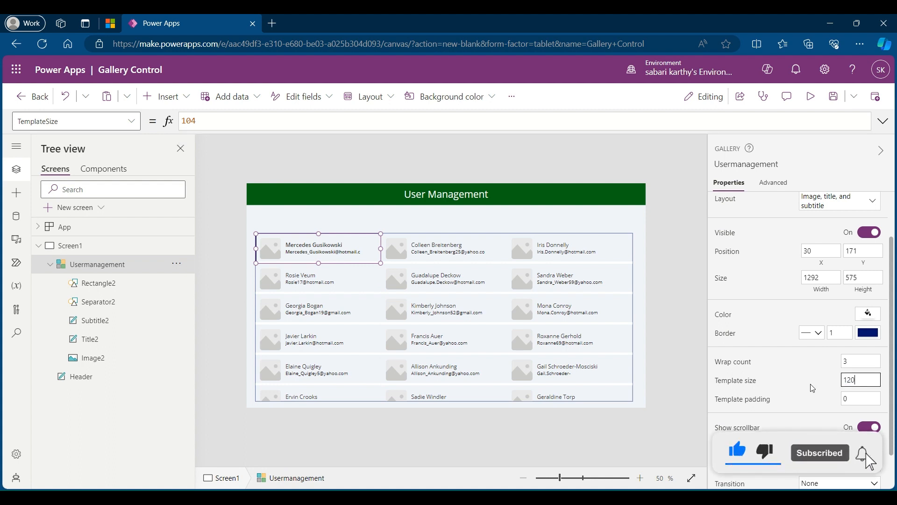
pyautogui.press('Return')
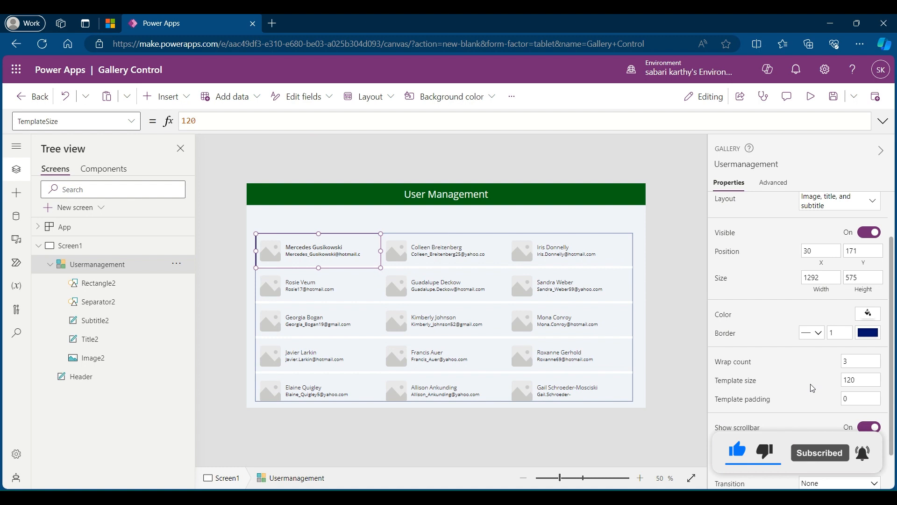
# Step: Set the template padding of the Usermanagement gallery to 10
pyautogui.click(754, 401)
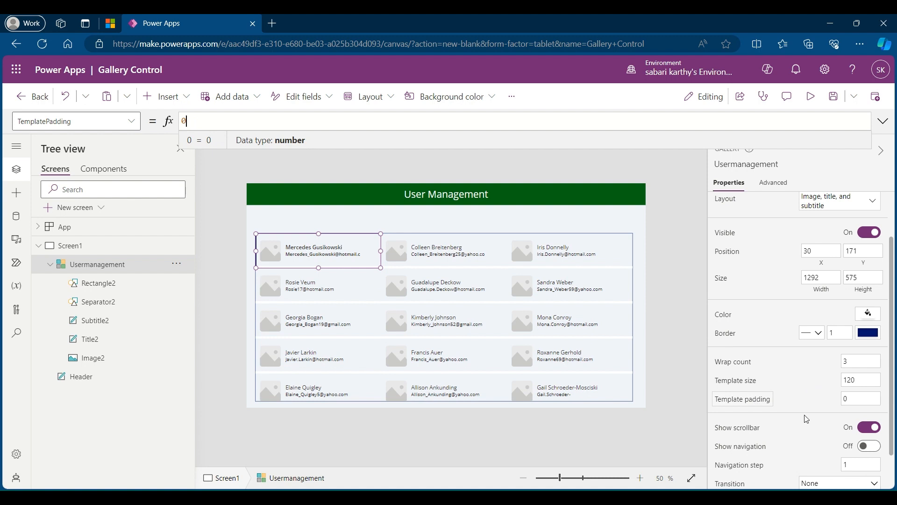
pyautogui.click(851, 399)
pyautogui.write('1')
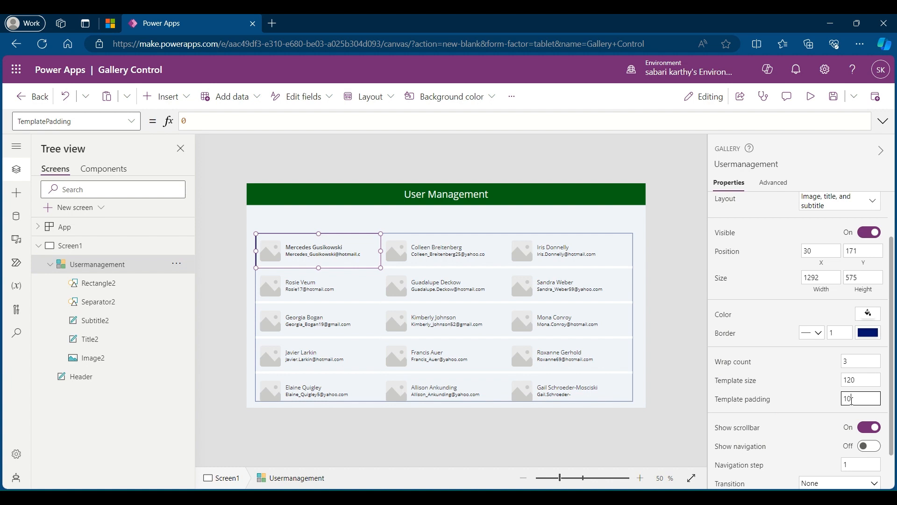
pyautogui.click(803, 403)
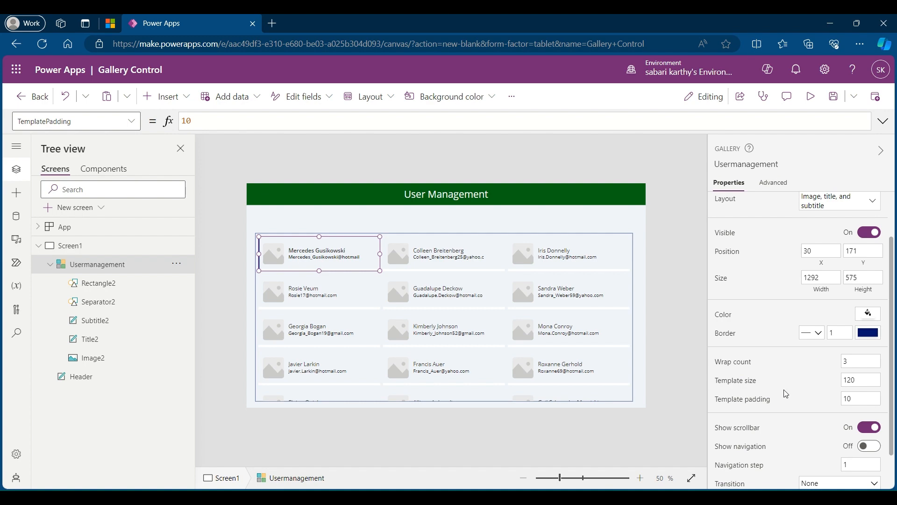
# Step: Review the gallery's scrollbar and navigation properties and preview the app
pyautogui.scroll(-1, 785, 392)
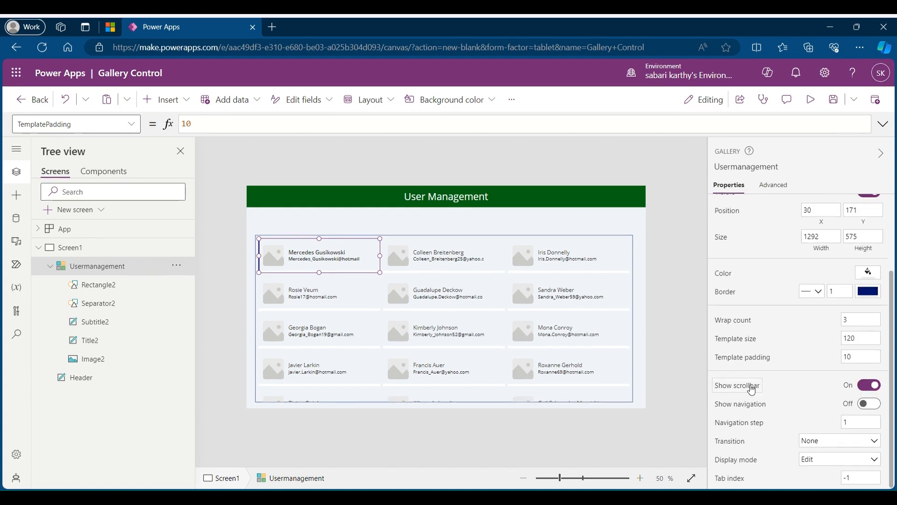
pyautogui.click(811, 99)
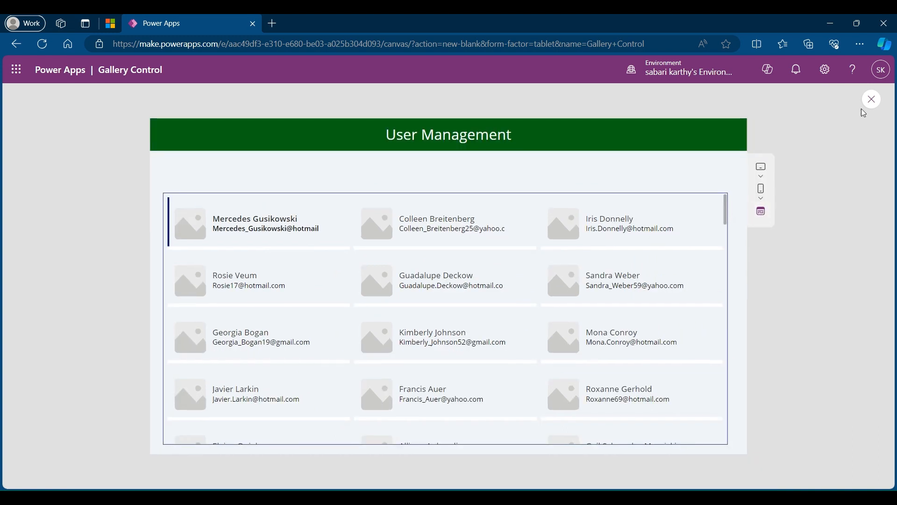
# Step: Close the preview, turn on navigation for the Usermanagement gallery, and test it by paging forward through the records
pyautogui.click(872, 100)
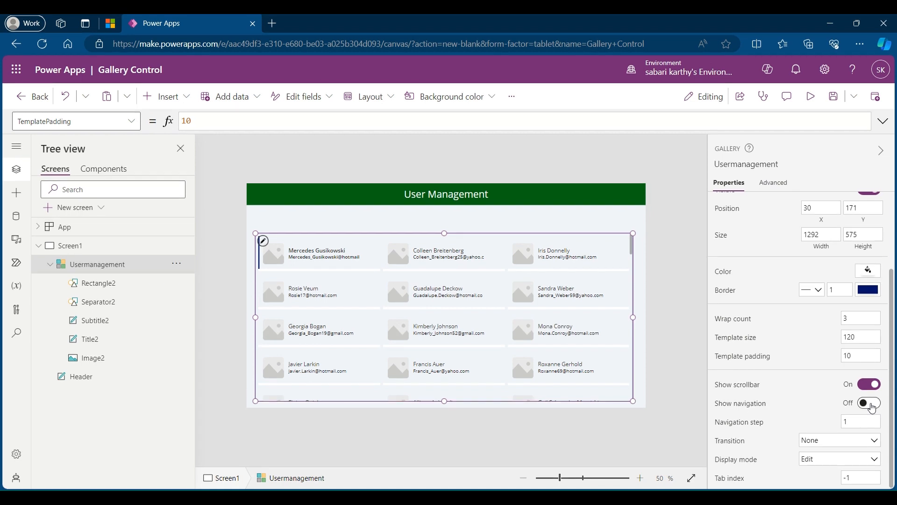
pyautogui.click(871, 406)
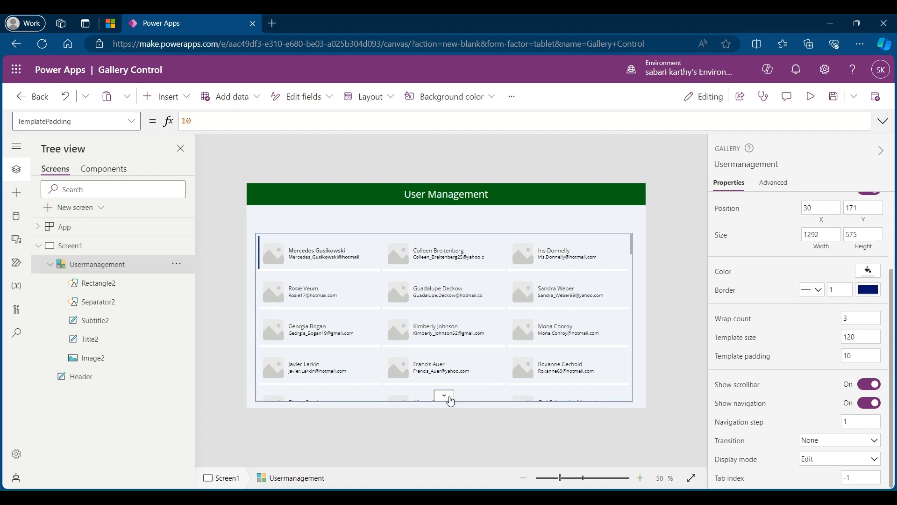
pyautogui.click(447, 397)
pyautogui.click(448, 399)
pyautogui.click(446, 397)
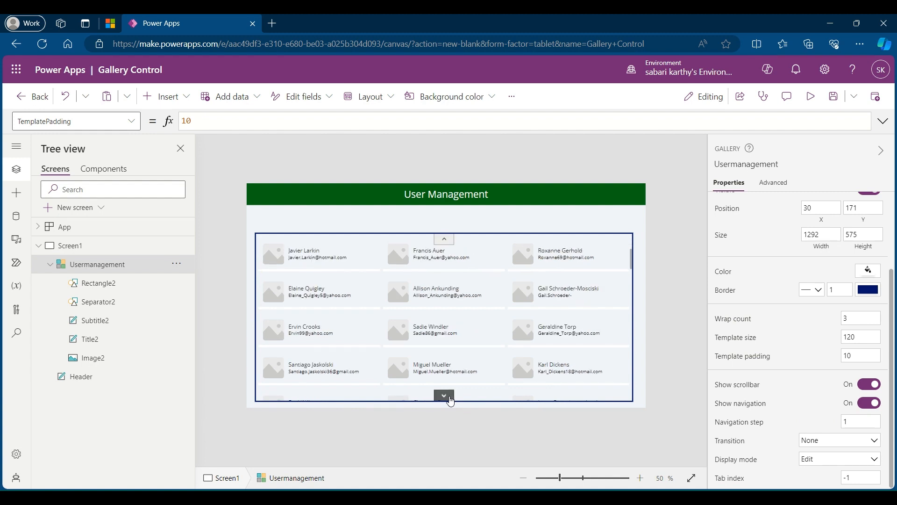
pyautogui.click(447, 397)
pyautogui.click(446, 397)
pyautogui.click(446, 397)
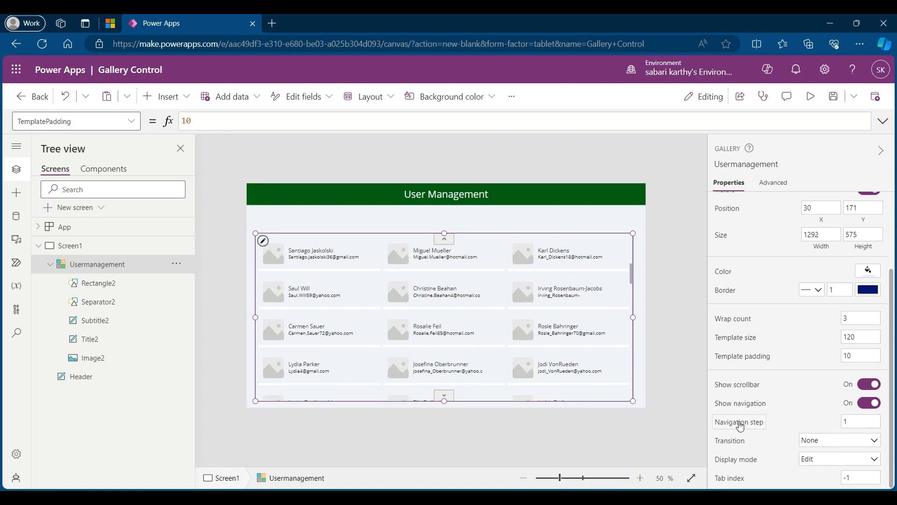
# Step: Set the navigation step of the Usermanagement gallery to 2 and test it by moving forward through the records
pyautogui.click(740, 424)
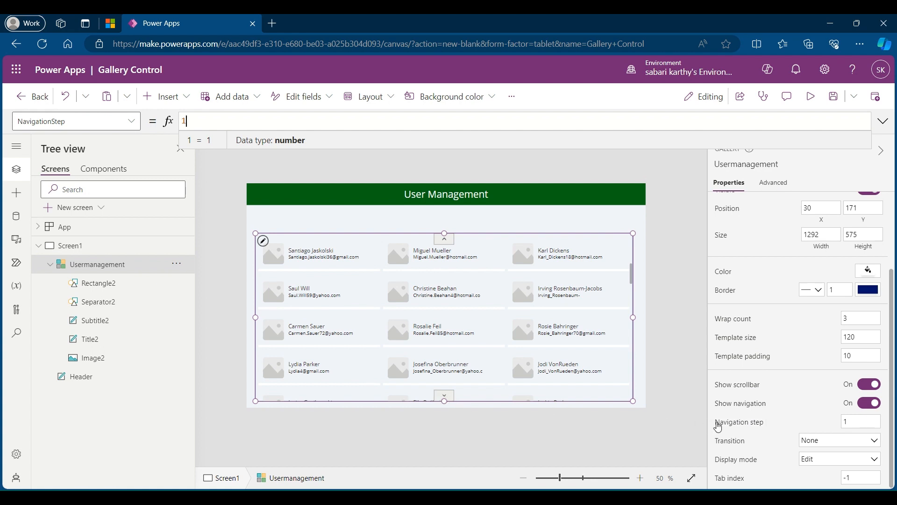
pyautogui.click(863, 422)
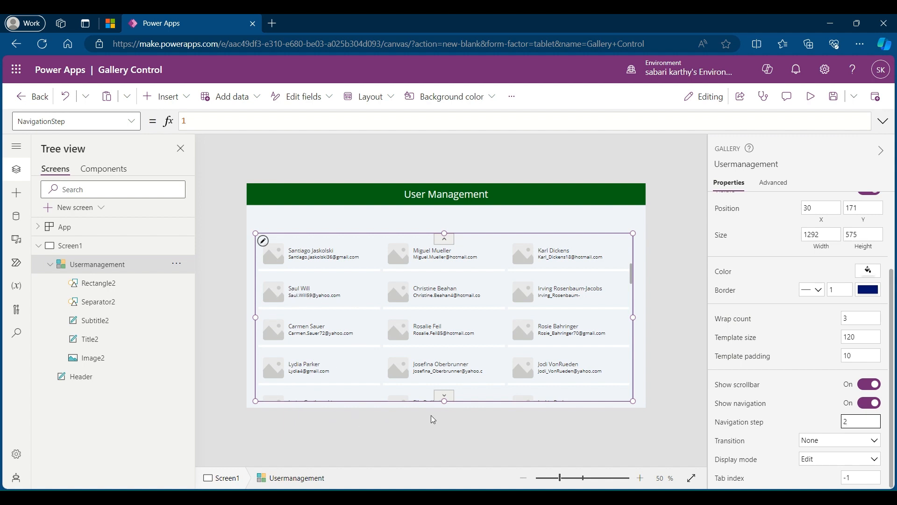
pyautogui.press('alt')
pyautogui.keyDown('alt'); pyautogui.click(444, 401); pyautogui.keyUp('alt')
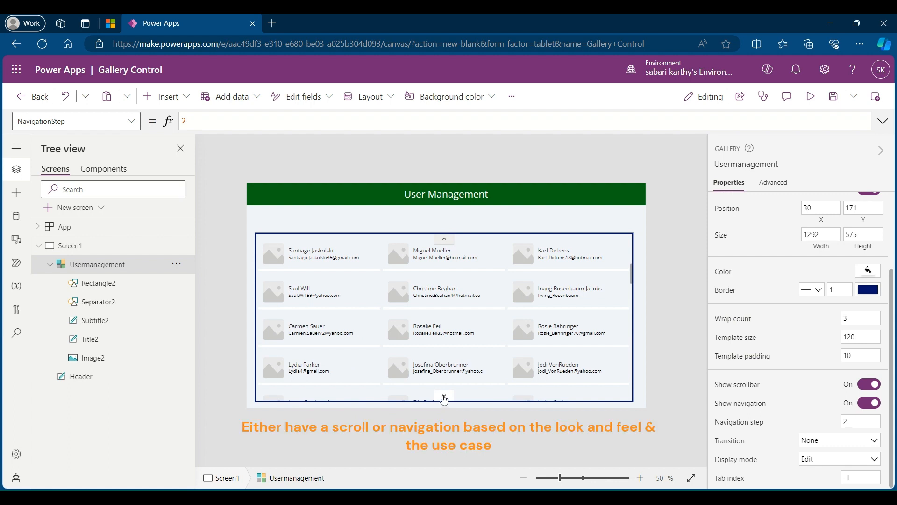
pyautogui.keyDown('alt'); pyautogui.click(444, 400); pyautogui.keyUp('alt')
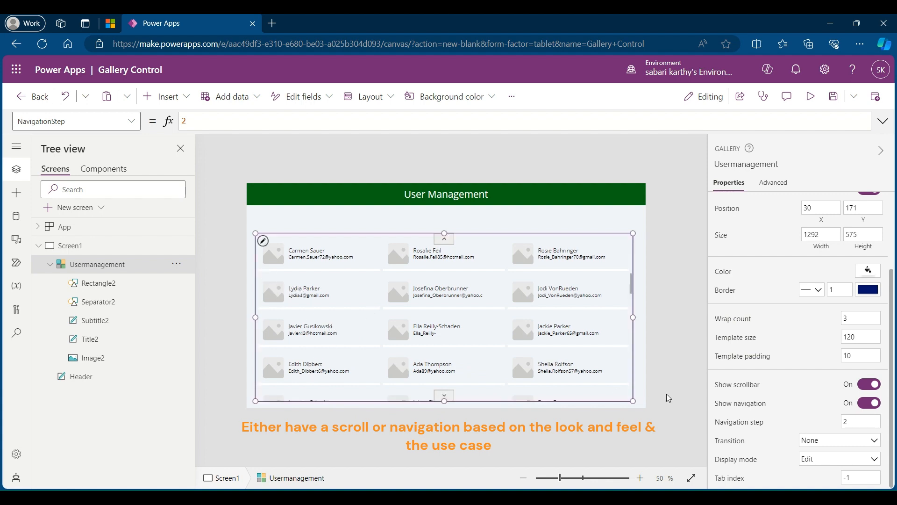
# Step: Try the Pop transition on the Usermanagement gallery and settle on Push
pyautogui.click(760, 446)
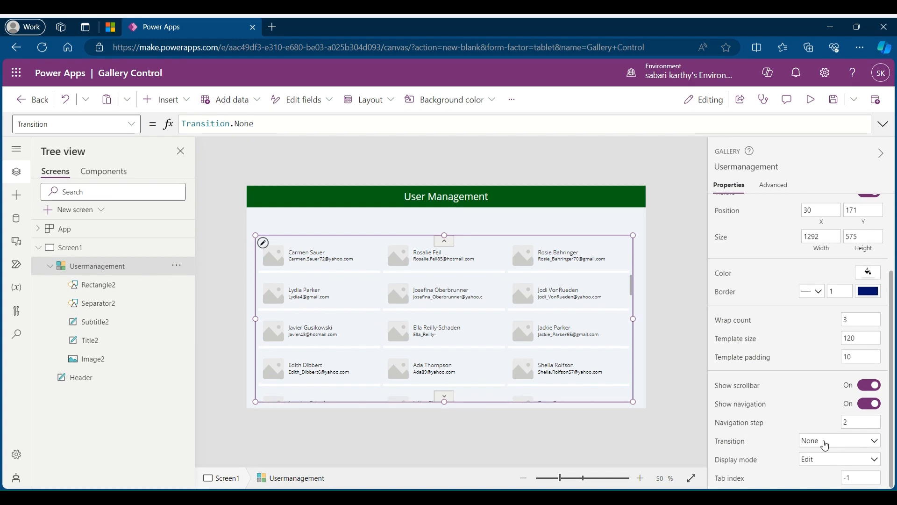
pyautogui.click(825, 444)
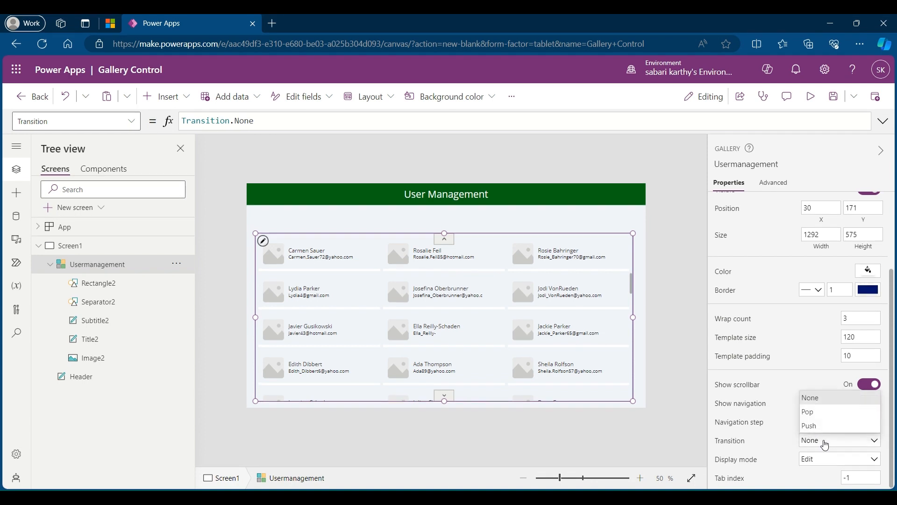
pyautogui.click(826, 413)
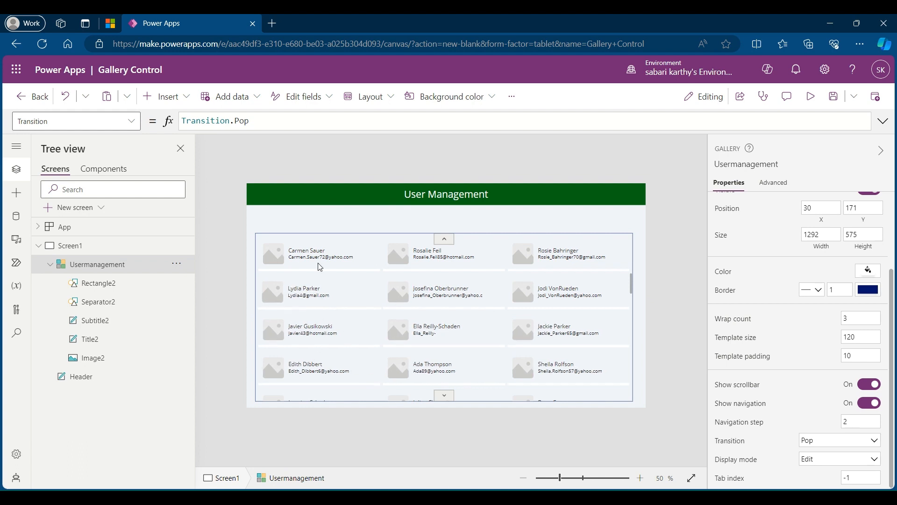
pyautogui.click(819, 444)
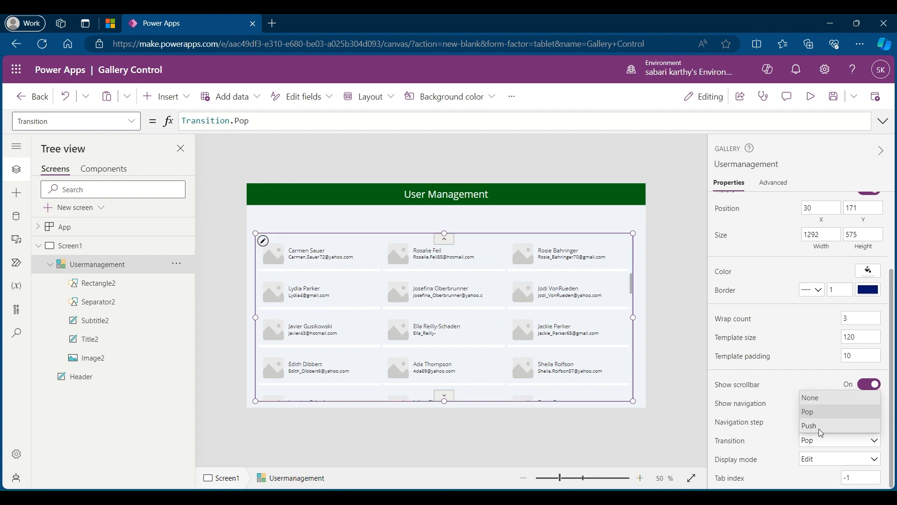
pyautogui.click(821, 414)
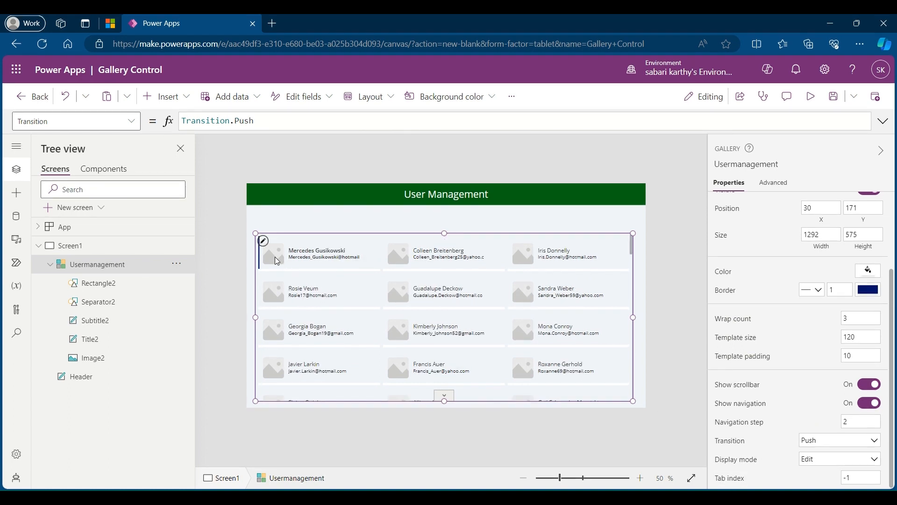
# Step: Set the Image formula of the gallery's picture, Image2, to ThisItem.'Image URL'
pyautogui.click(275, 257)
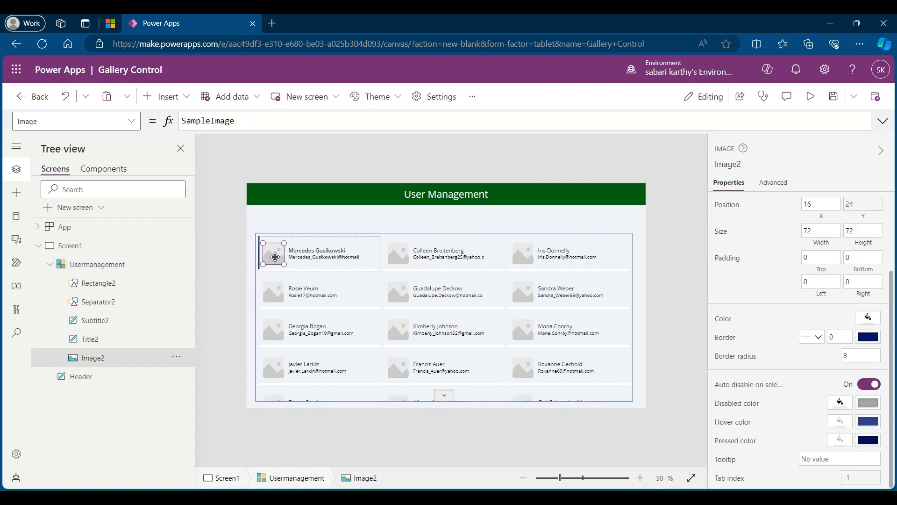
pyautogui.click(203, 121)
pyautogui.doubleClick(203, 121)
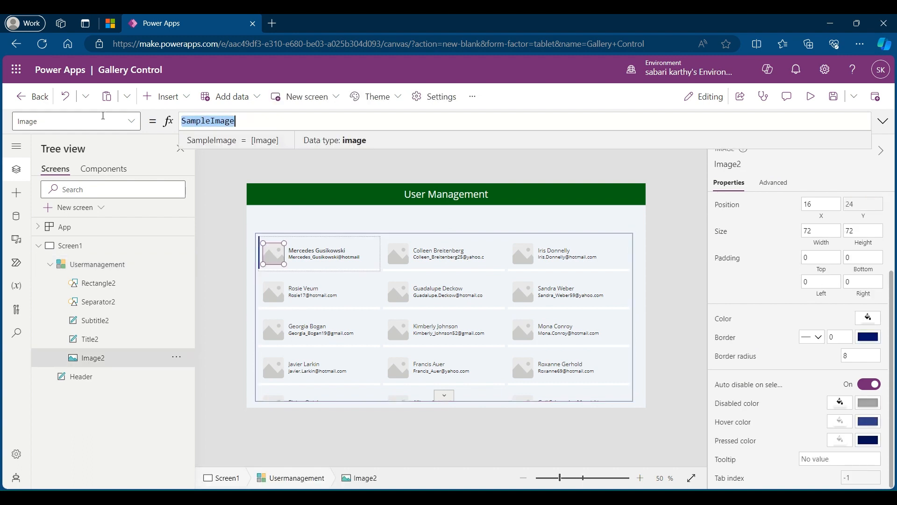
pyautogui.write('Th')
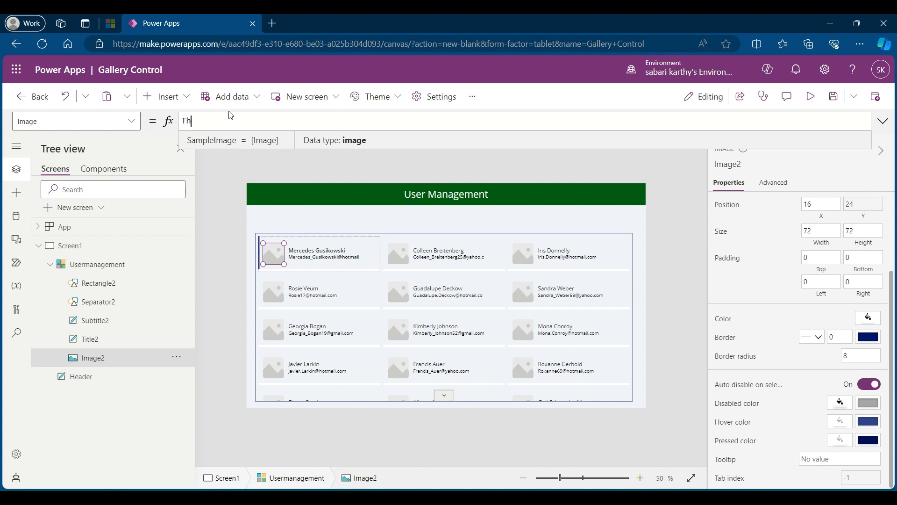
pyautogui.write('isitem')
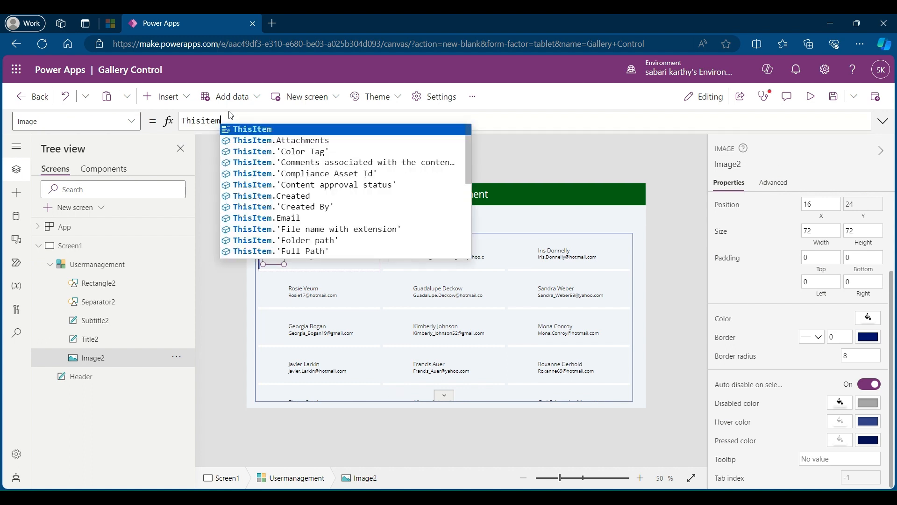
pyautogui.write('.Image')
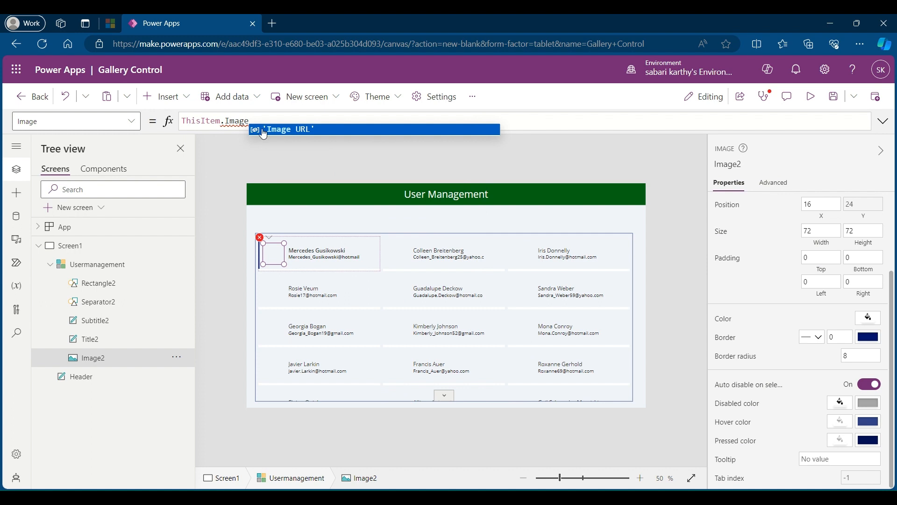
pyautogui.click(297, 128)
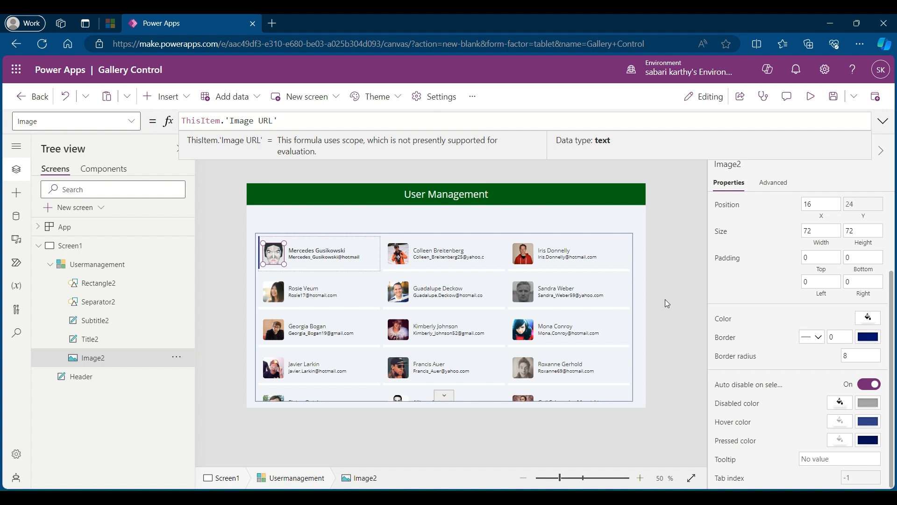
# Step: Widen the selection bar Rectangle2 to about 417 so it spans the full gallery cell
pyautogui.click(132, 283)
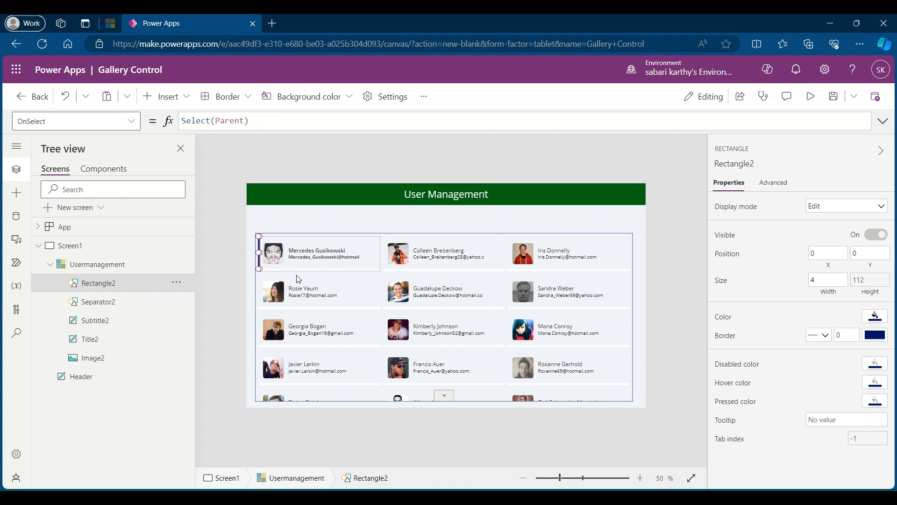
pyautogui.click(836, 279)
pyautogui.click(263, 253)
pyautogui.moveTo(263, 252); pyautogui.dragTo(382, 253)
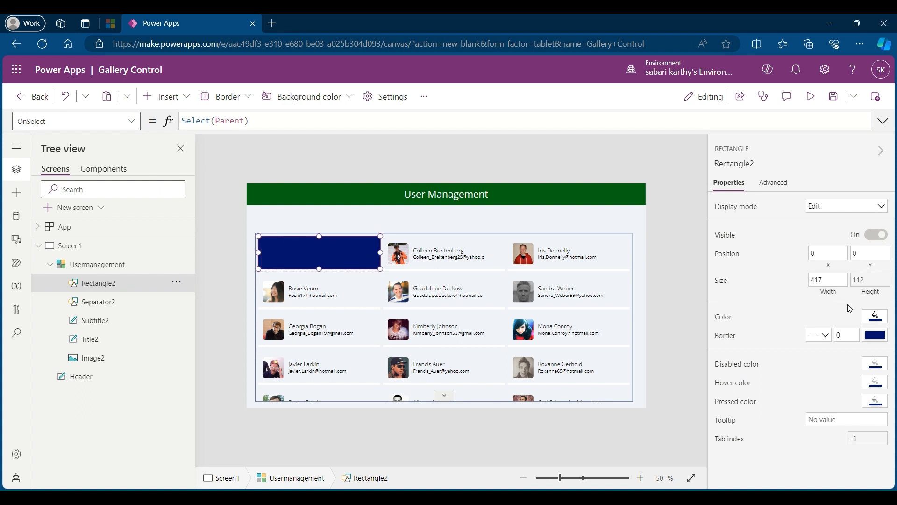
# Step: Make Rectangle2's fill color translucent by setting its custom alpha to 10
pyautogui.click(868, 317)
pyautogui.click(722, 208)
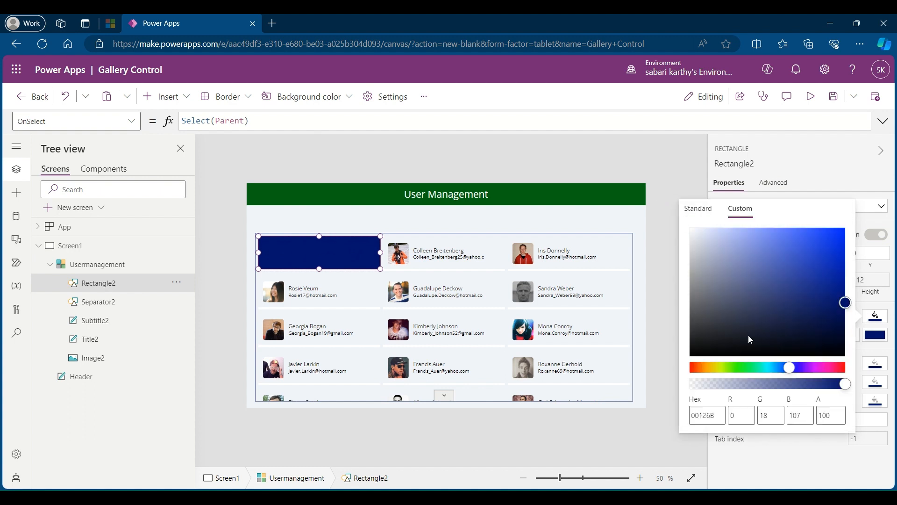
pyautogui.click(822, 415)
pyautogui.press('BackSpace')
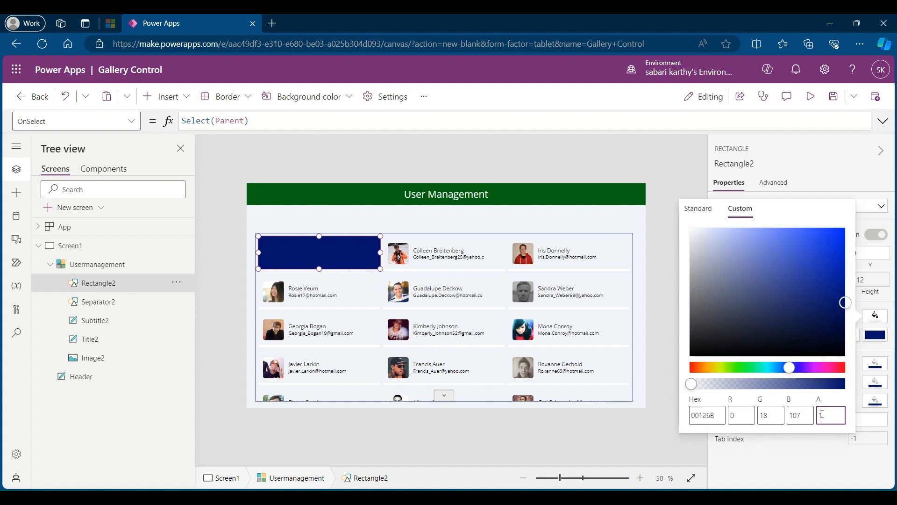
pyautogui.write('10')
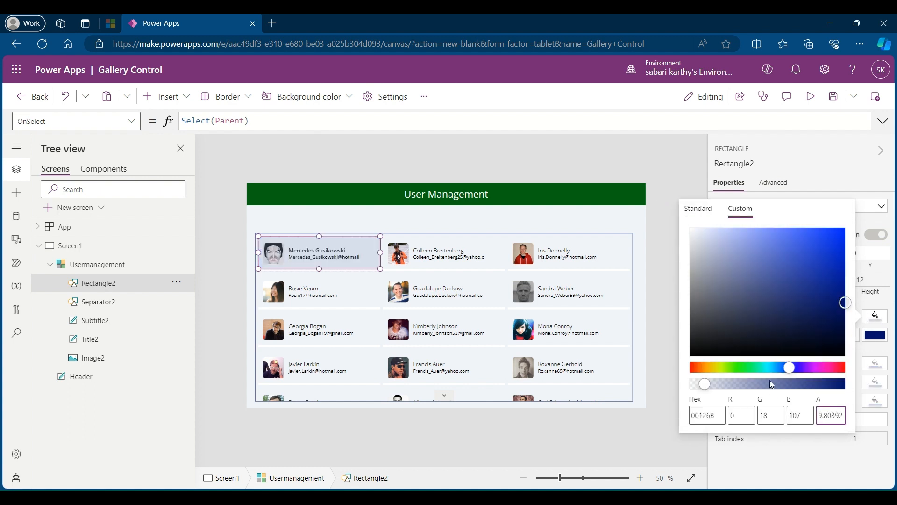
pyautogui.click(645, 330)
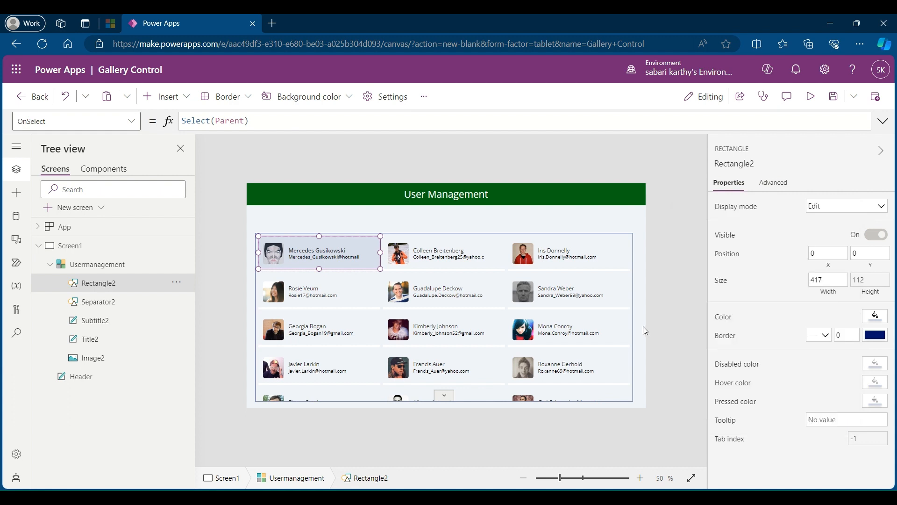
pyautogui.click(645, 331)
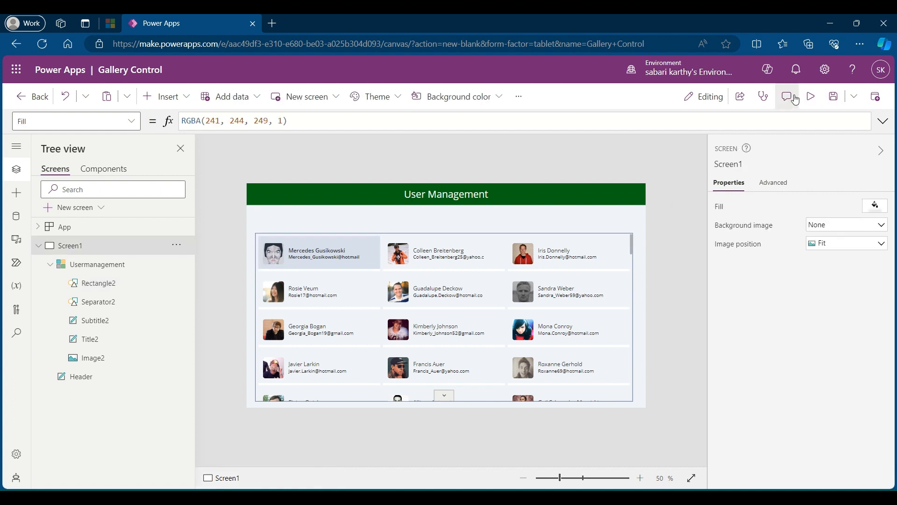
# Step: Preview the app, page through the gallery, select a user card to check the highlight, and return to editing
pyautogui.click(814, 98)
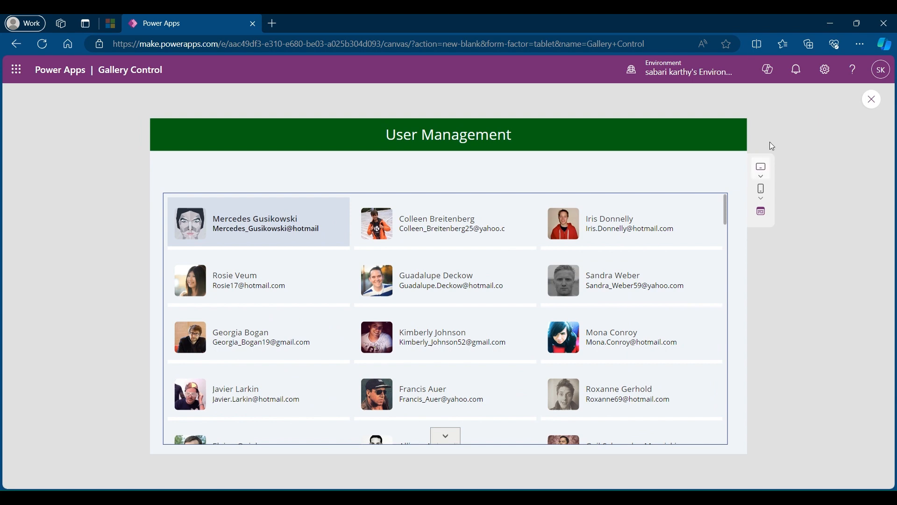
pyautogui.scroll(-10, 709, 256)
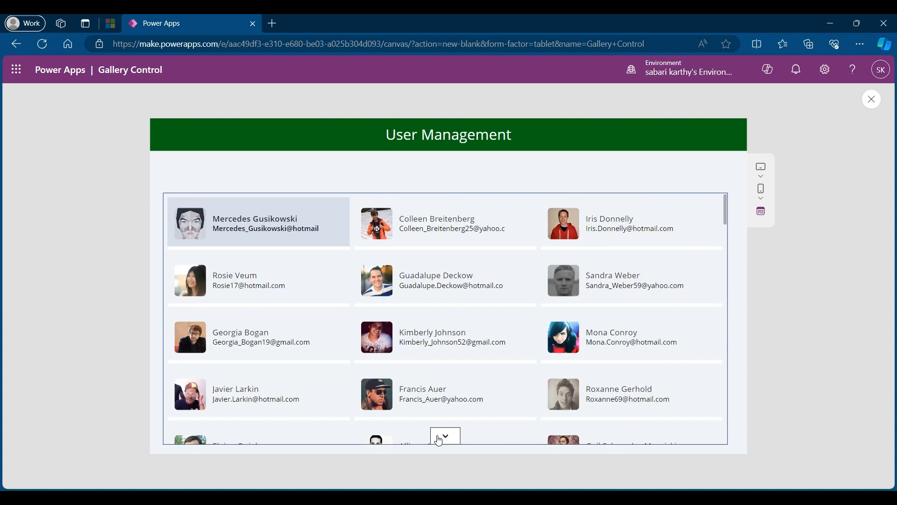
pyautogui.click(447, 438)
pyautogui.click(447, 438)
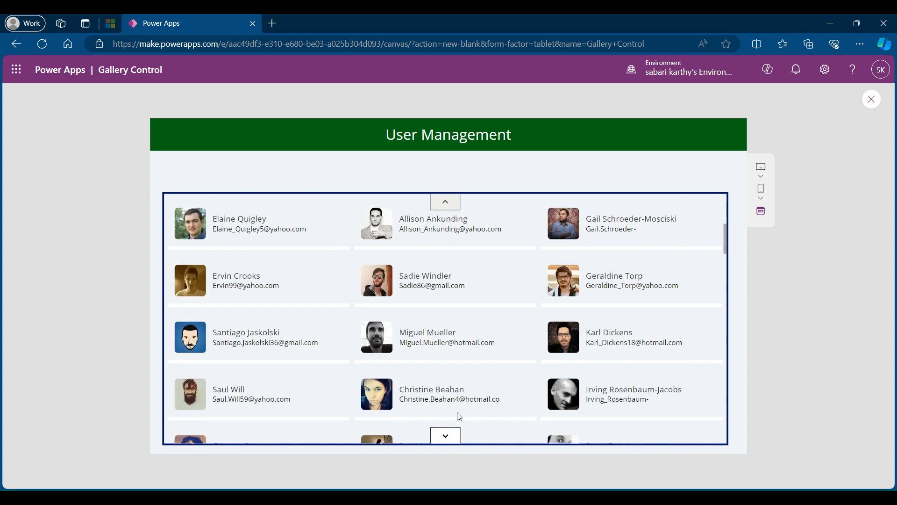
pyautogui.click(490, 340)
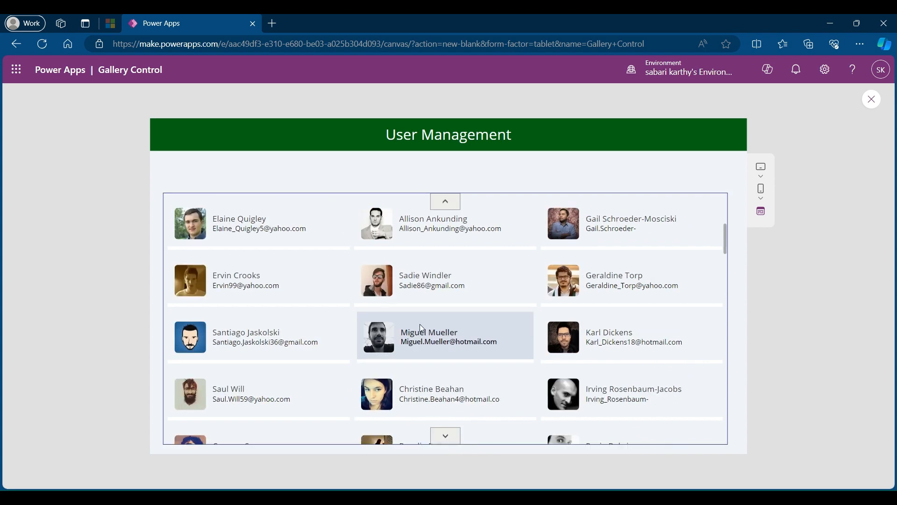
pyautogui.scroll(5, 509, 347)
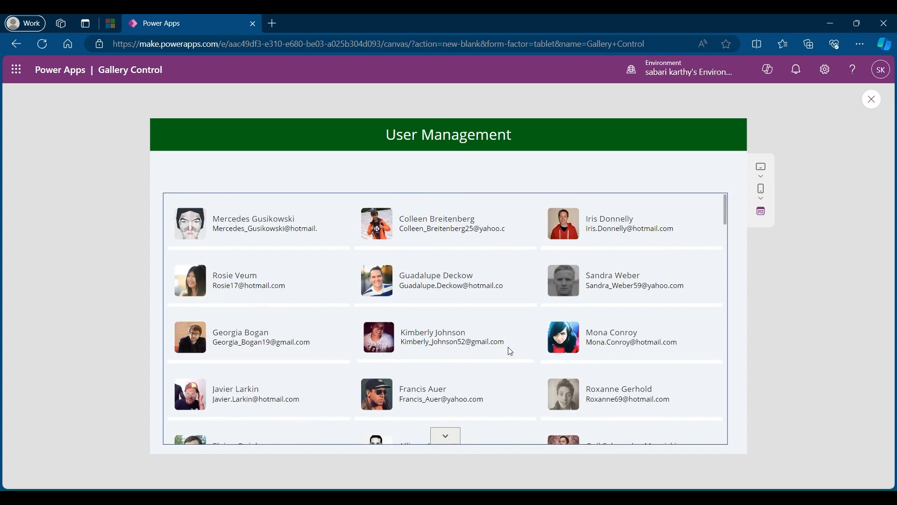
pyautogui.click(873, 100)
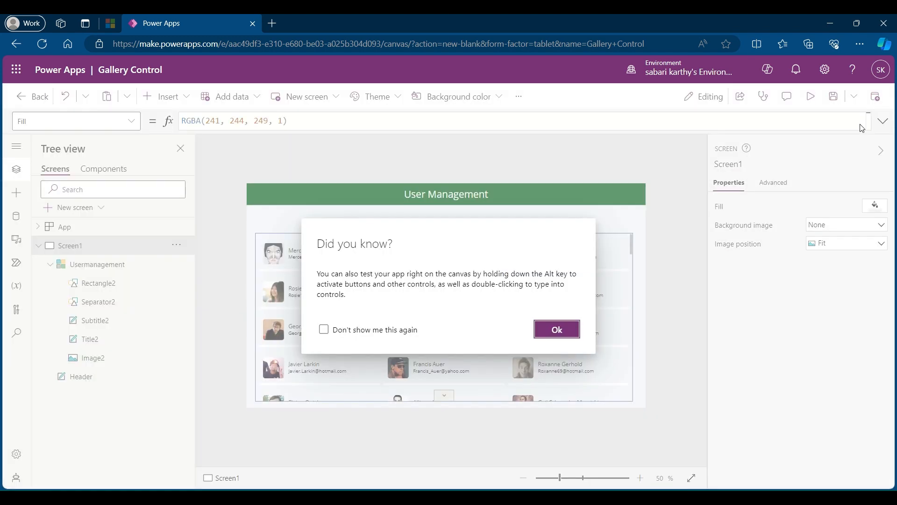
pyautogui.click(579, 329)
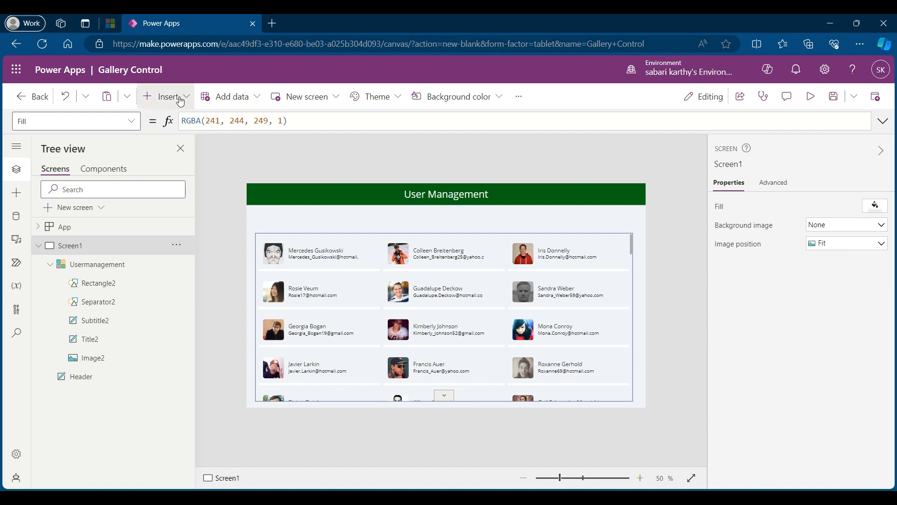
# Step: Insert a text input control on Screen1
pyautogui.click(180, 102)
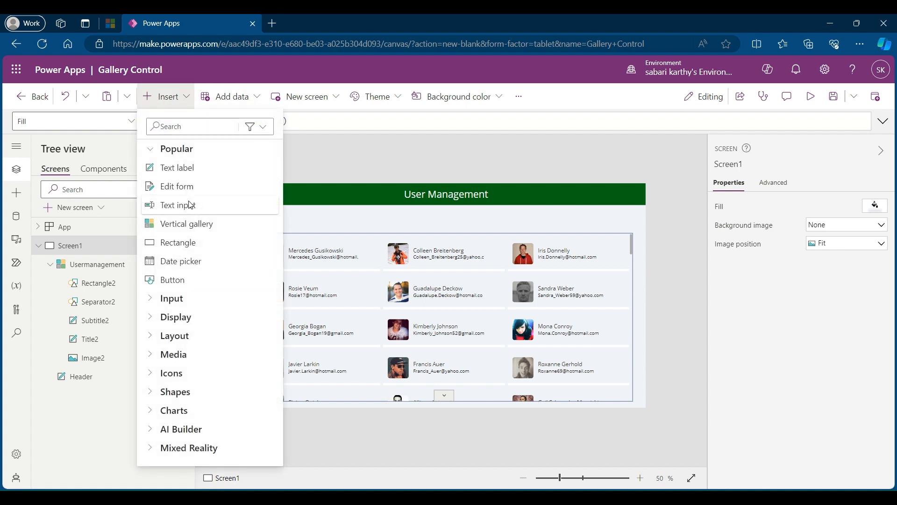
pyautogui.click(191, 204)
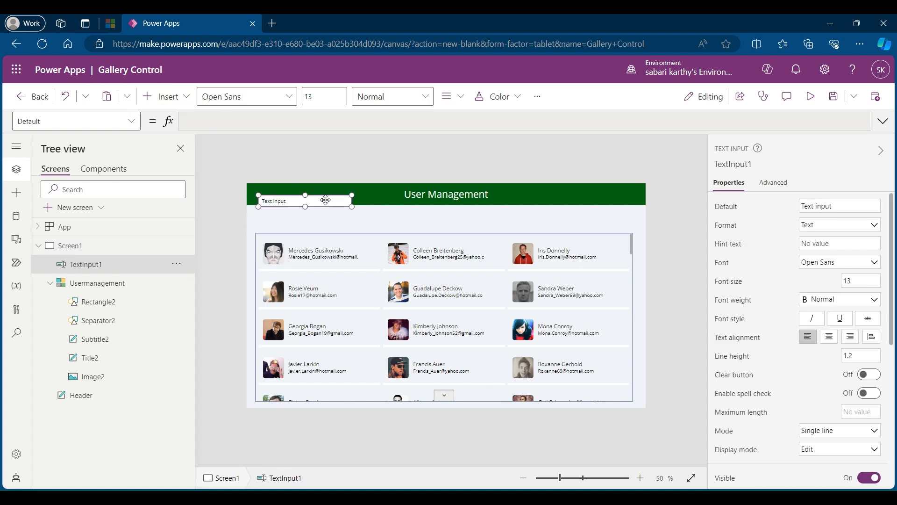
# Step: Place the text input between the header and gallery, and add a Sort icon beside it at about X 852, Y 102
pyautogui.moveTo(331, 200); pyautogui.dragTo(458, 218)
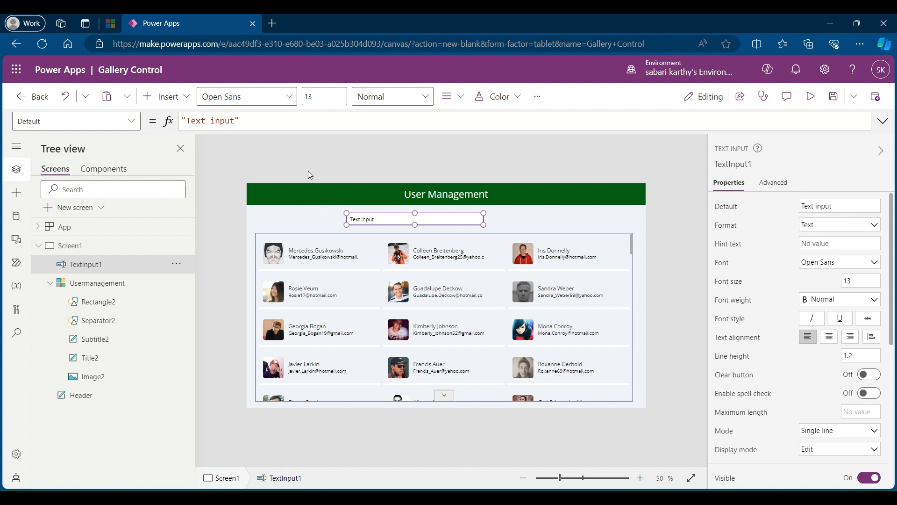
pyautogui.click(167, 98)
pyautogui.write('s')
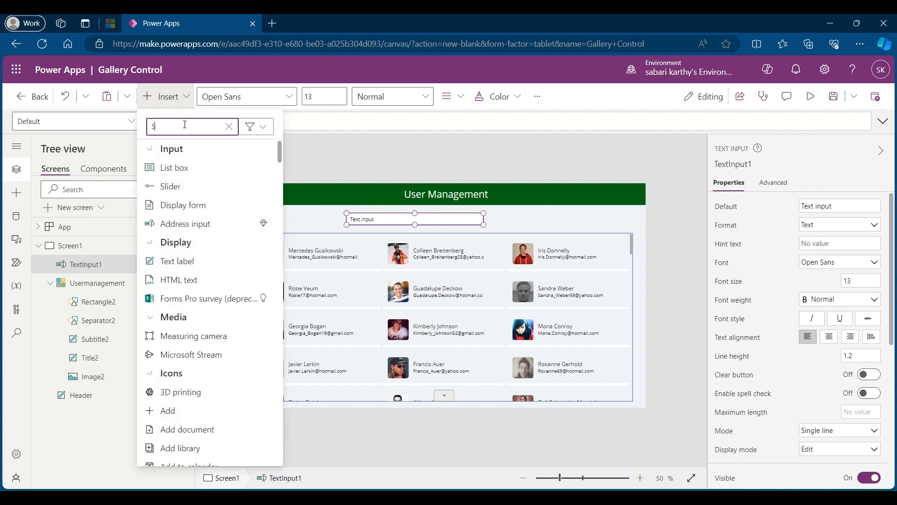
pyautogui.write('ort')
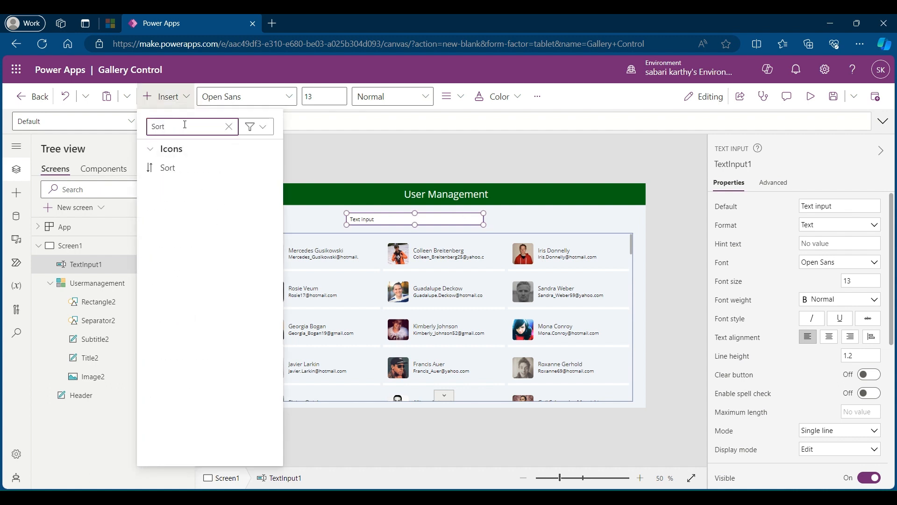
pyautogui.click(171, 168)
pyautogui.moveTo(270, 205); pyautogui.dragTo(504, 217)
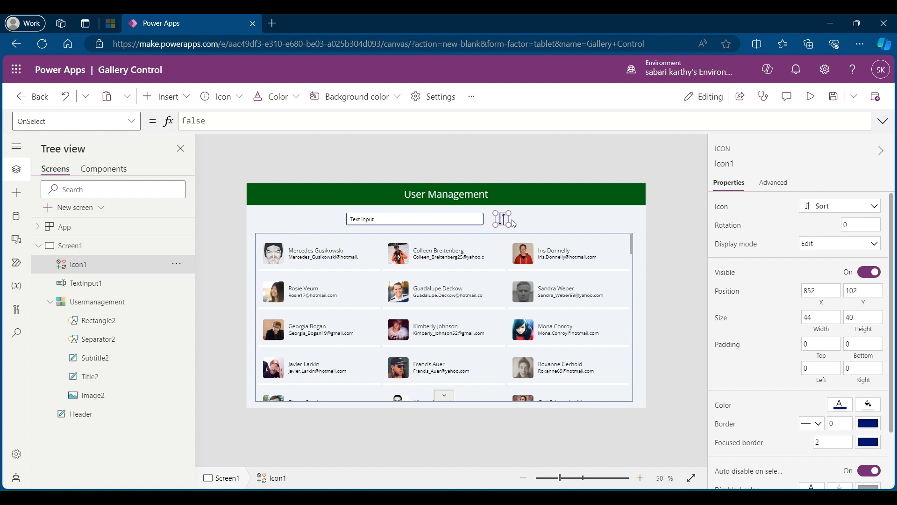
# Step: Duplicate the Sort icon, place the copy beside it at about X 918, Y 102, and change the copy's icon to Reset
pyautogui.hotkey('ctrl', 'c')
pyautogui.hotkey('ctrl', 'v')
pyautogui.moveTo(513, 223); pyautogui.dragTo(525, 217)
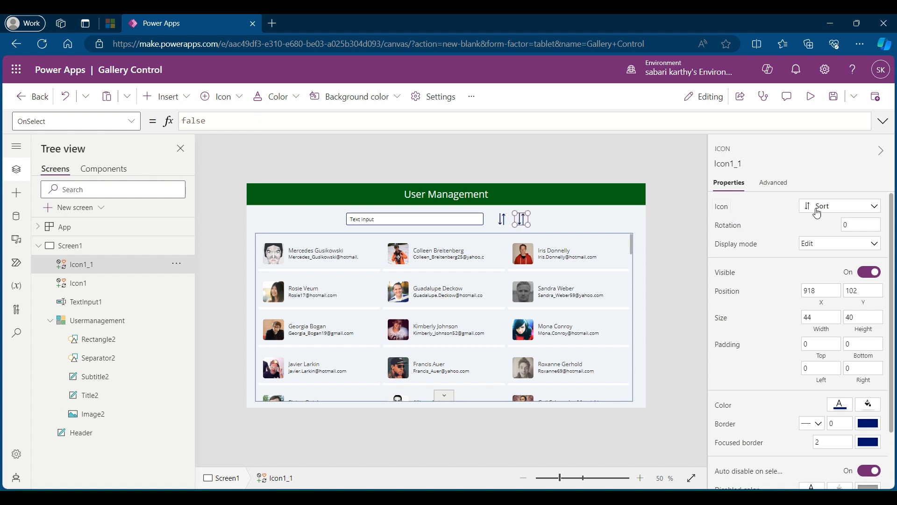
pyautogui.click(821, 206)
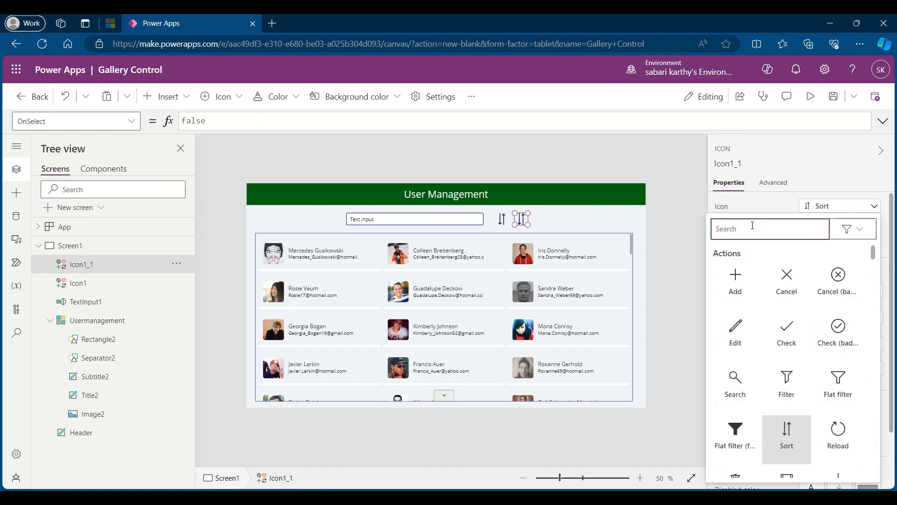
pyautogui.write('rese')
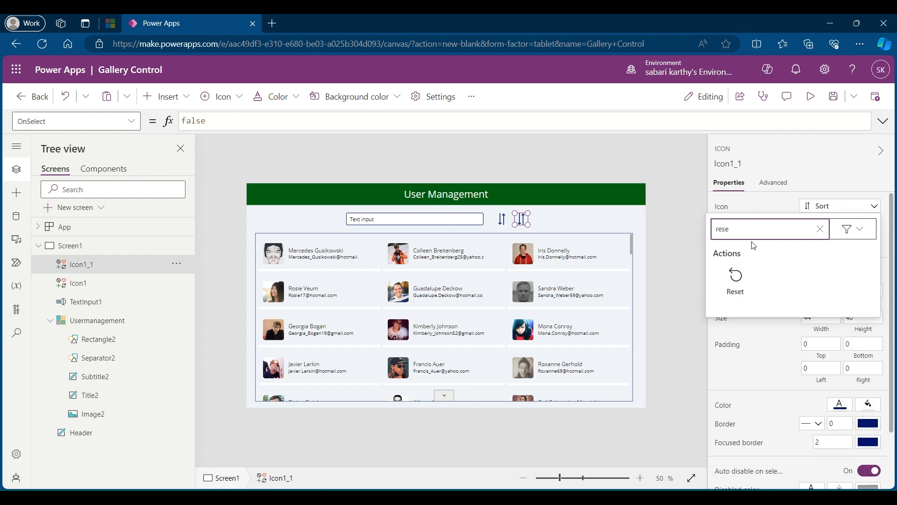
pyautogui.click(736, 281)
pyautogui.click(671, 263)
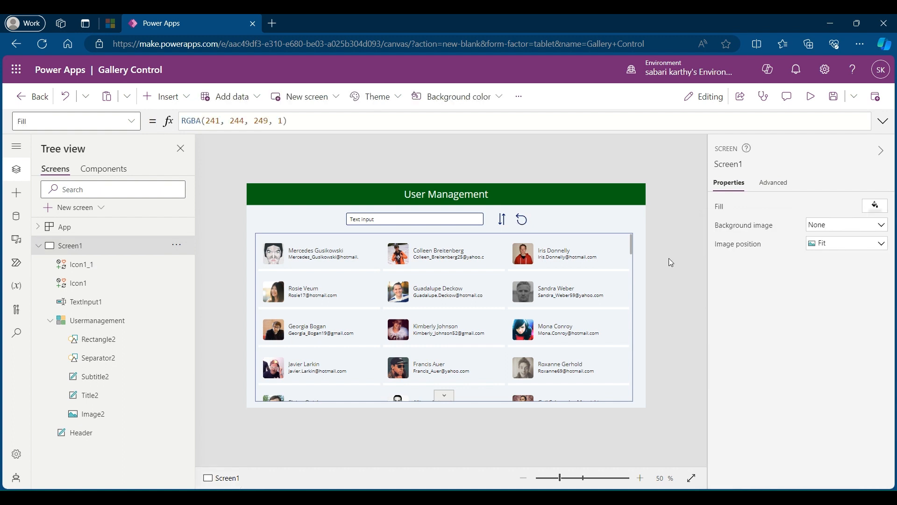
pyautogui.click(424, 224)
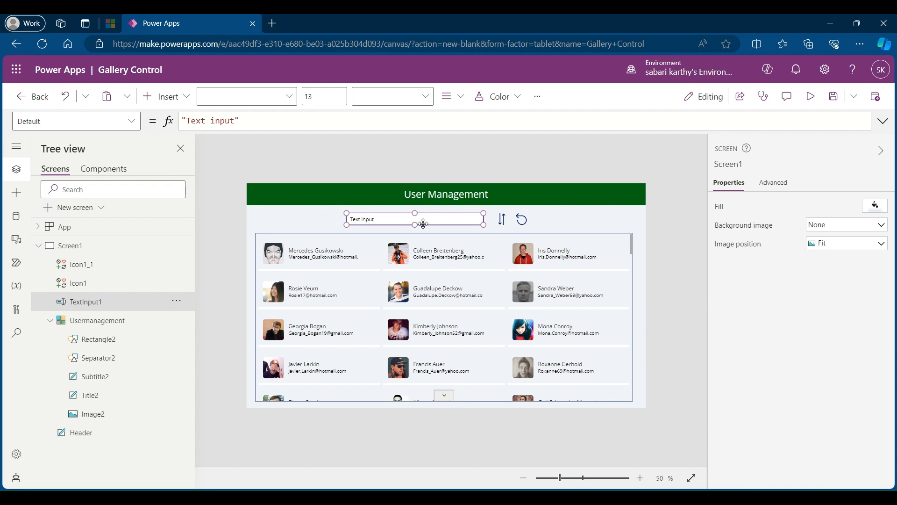
pyautogui.click(503, 220)
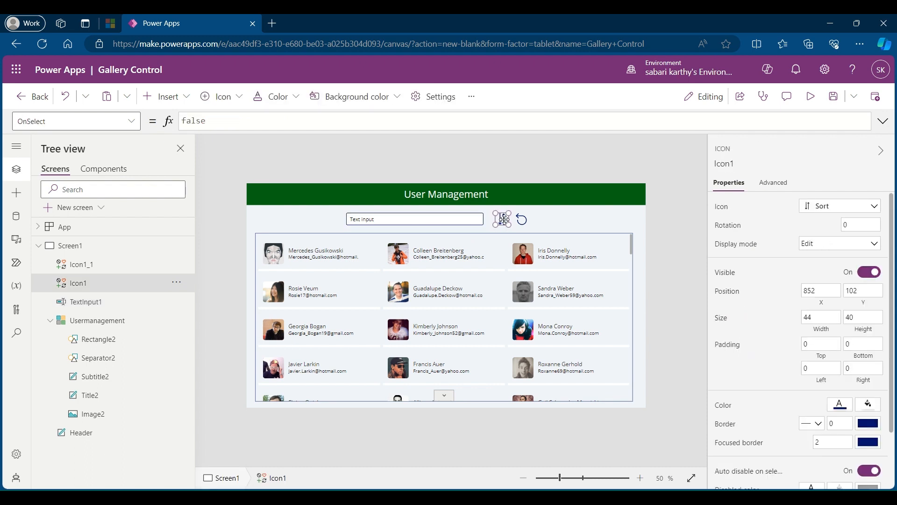
pyautogui.click(522, 220)
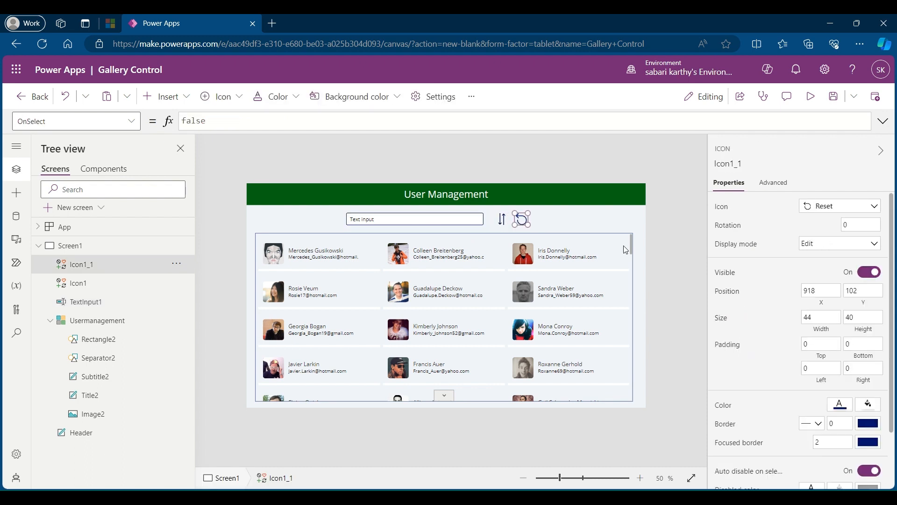
pyautogui.click(654, 236)
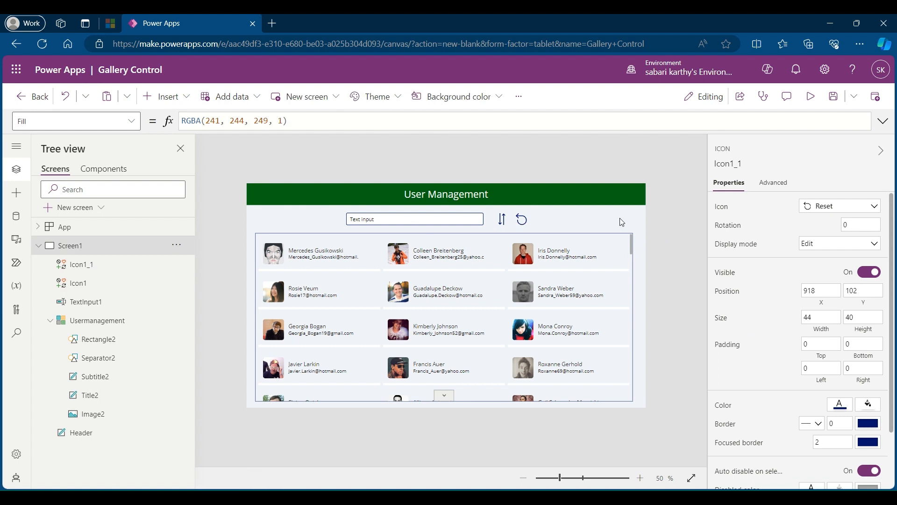
# Step: Set the Reset icon's OnSelect formula to Reset(Usermanagement)
pyautogui.click(522, 220)
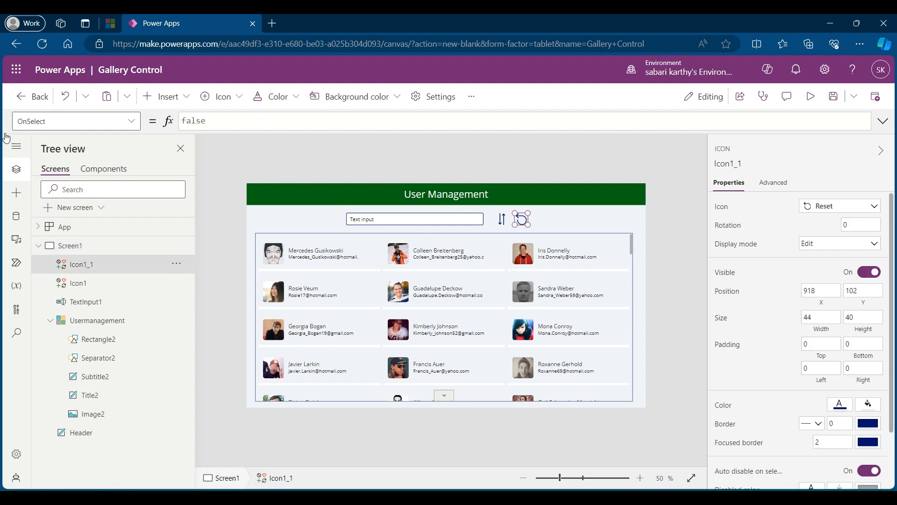
pyautogui.doubleClick(192, 120)
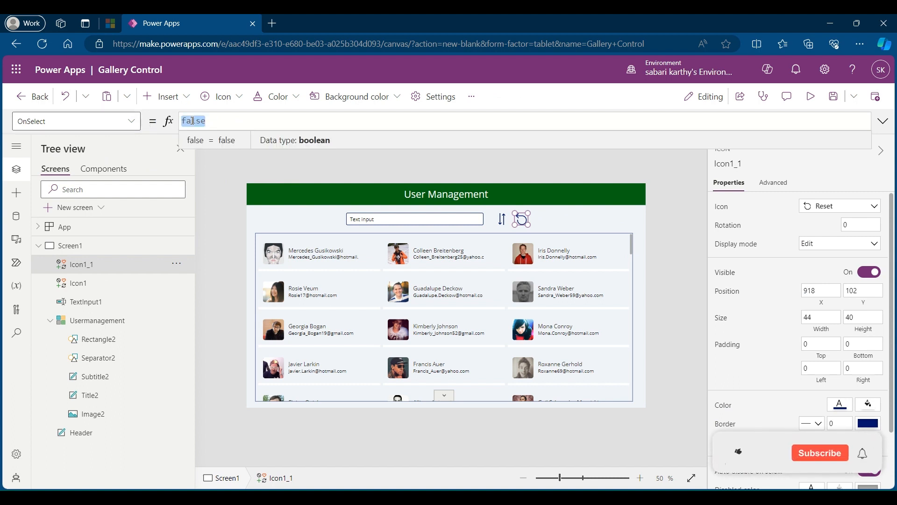
pyautogui.write('Rese')
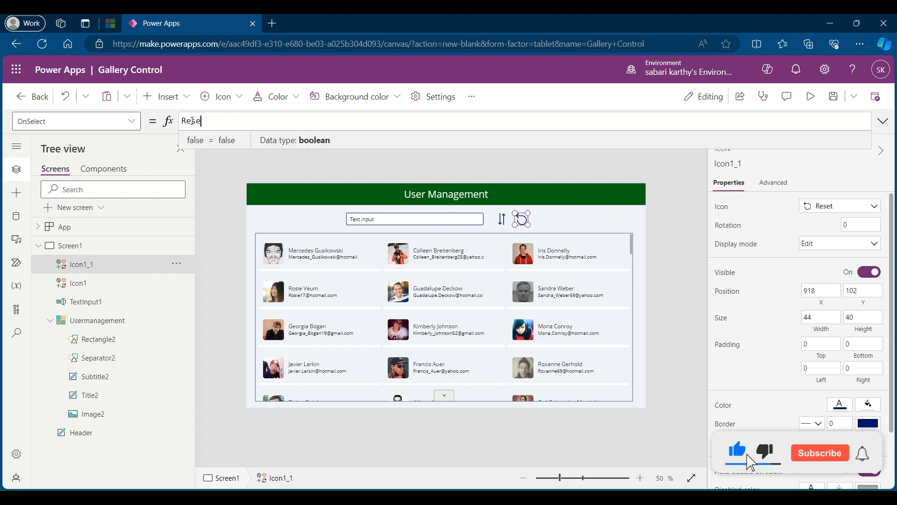
pyautogui.write('t(')
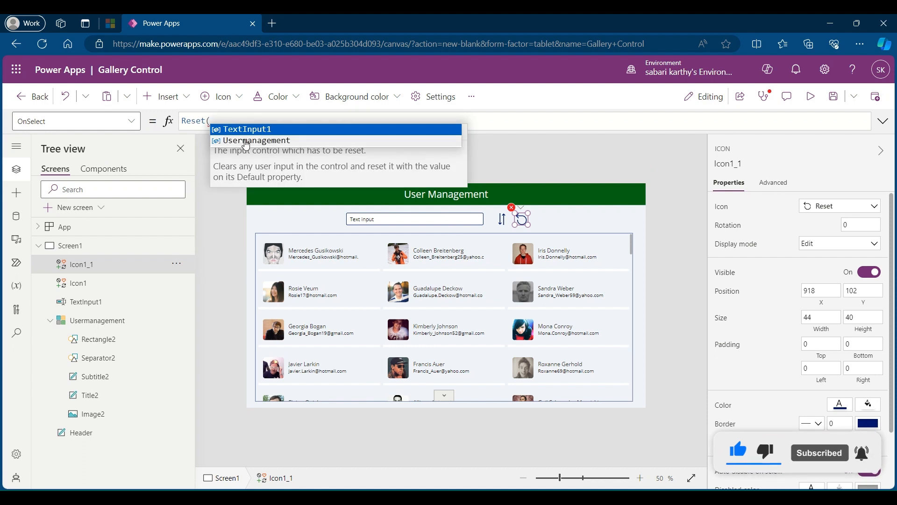
pyautogui.click(253, 140)
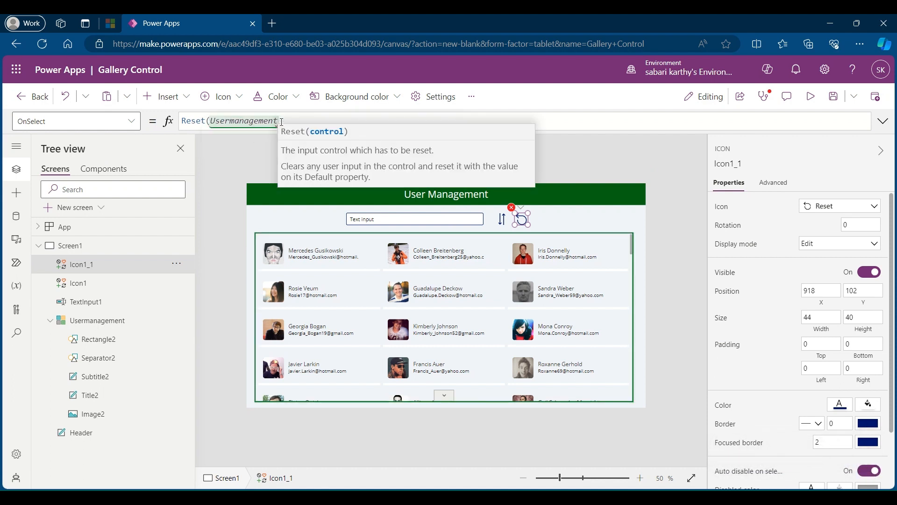
pyautogui.write(')')
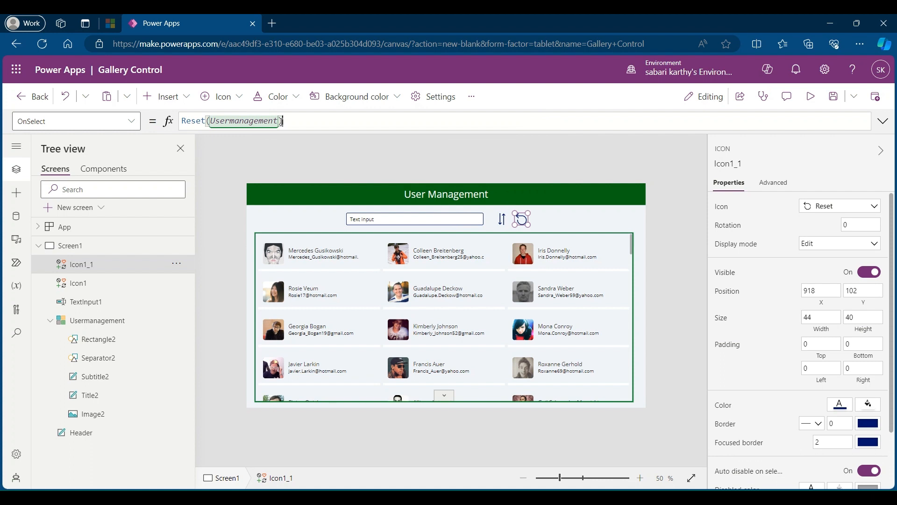
# Step: Run the Reset icon's action on the canvas and check the gallery selection
pyautogui.press('alt')
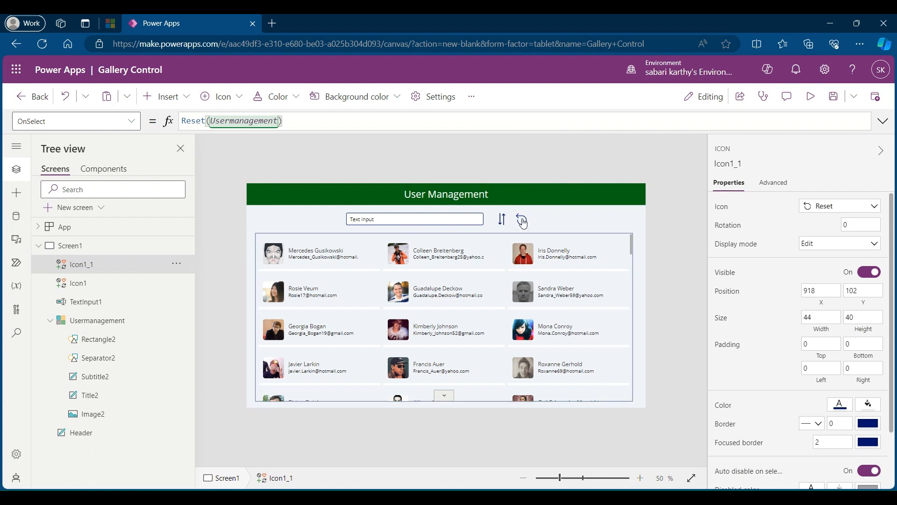
pyautogui.keyDown('alt'); pyautogui.click(523, 223); pyautogui.keyUp('alt')
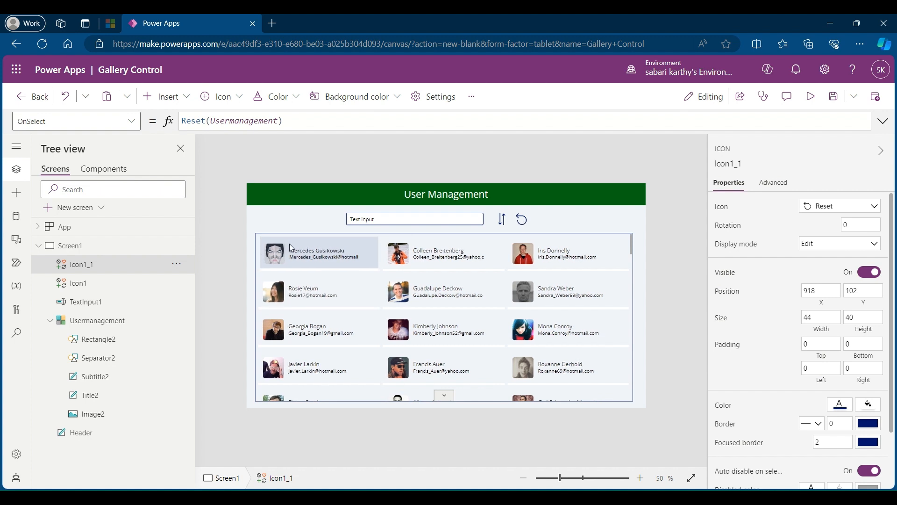
pyautogui.click(634, 226)
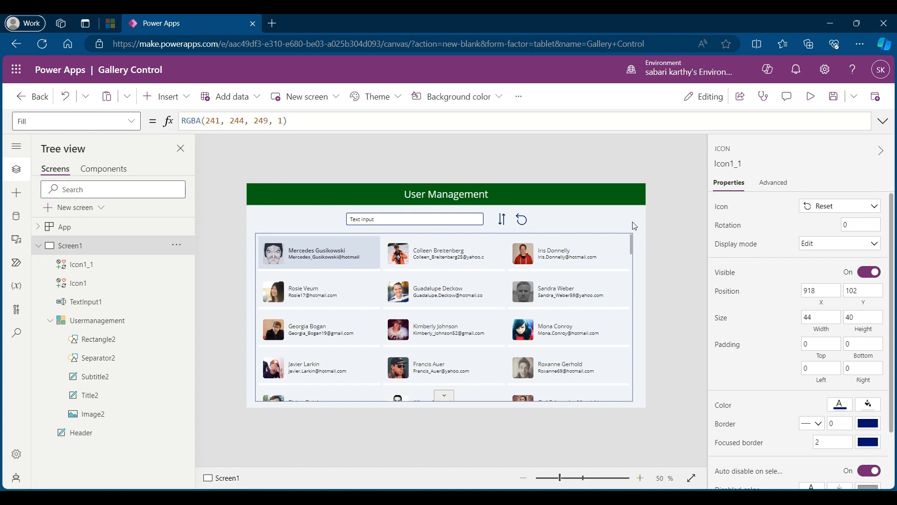
# Step: Rename the text input above the gallery to SearchText
pyautogui.click(451, 219)
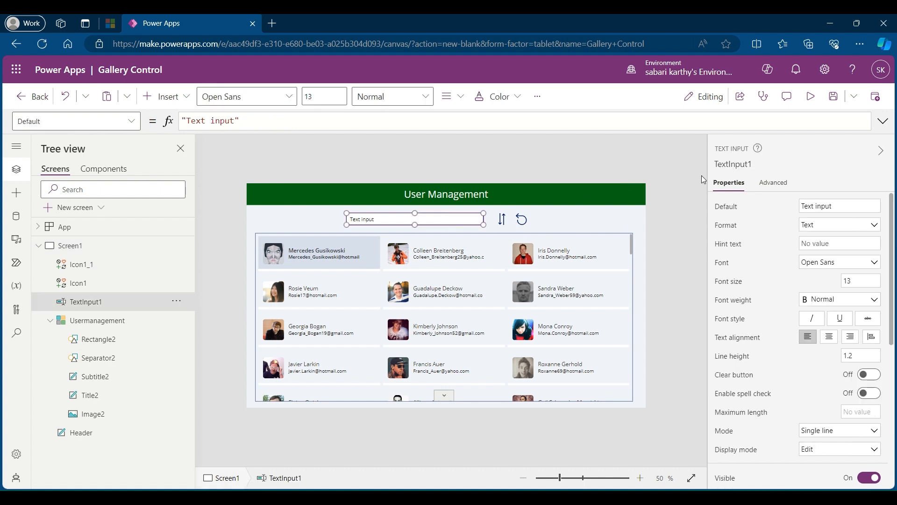
pyautogui.click(742, 164)
pyautogui.write('SearchText')
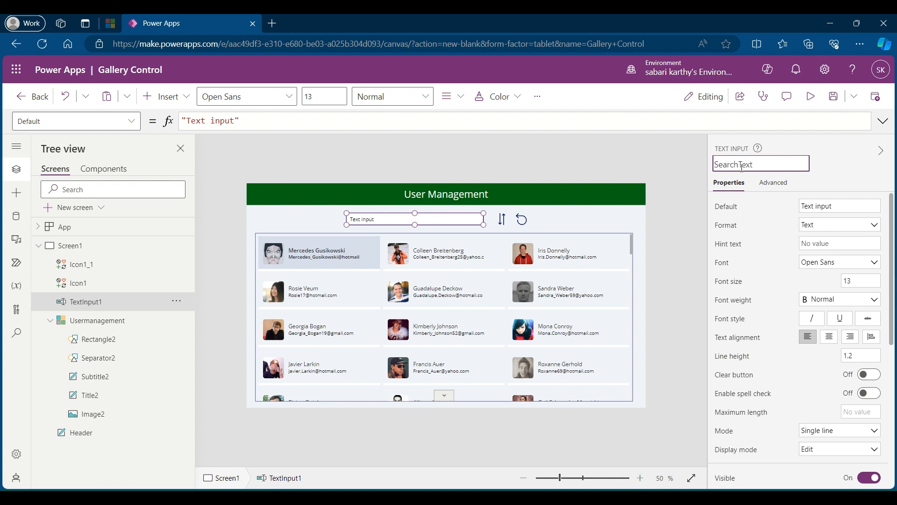
# Step: Turn on SearchText's clear button and empty its Default value
pyautogui.click(870, 374)
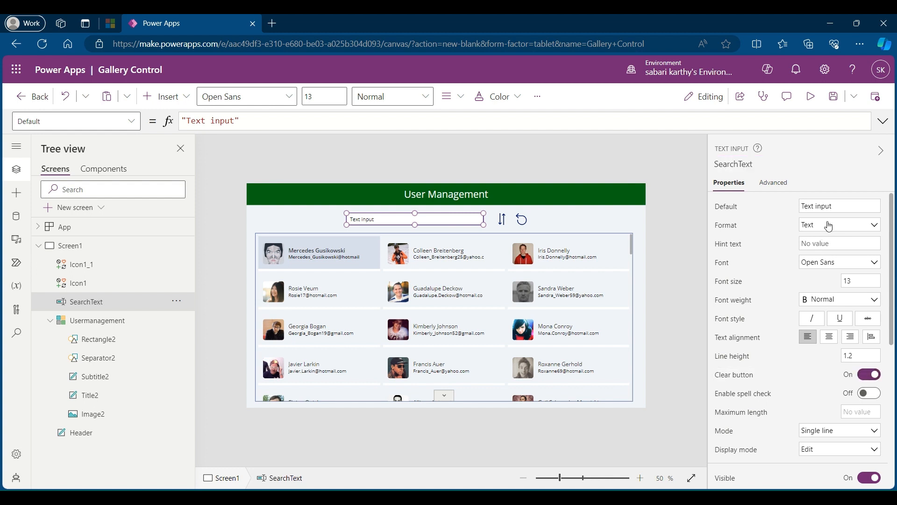
pyautogui.tripleClick(823, 206)
pyautogui.press('BackSpace')
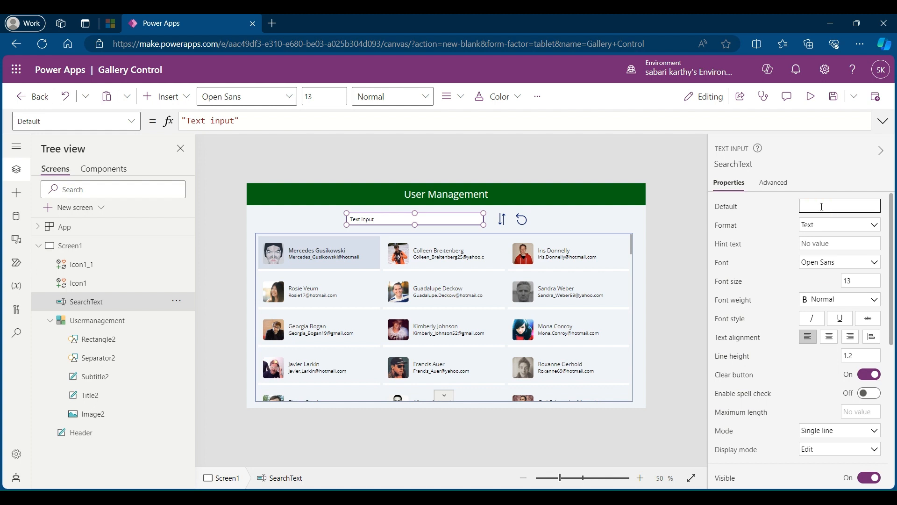
# Step: Set the Usermanagement gallery's Items formula to Search('User Management',SearchText.Text,"Title")
pyautogui.click(98, 321)
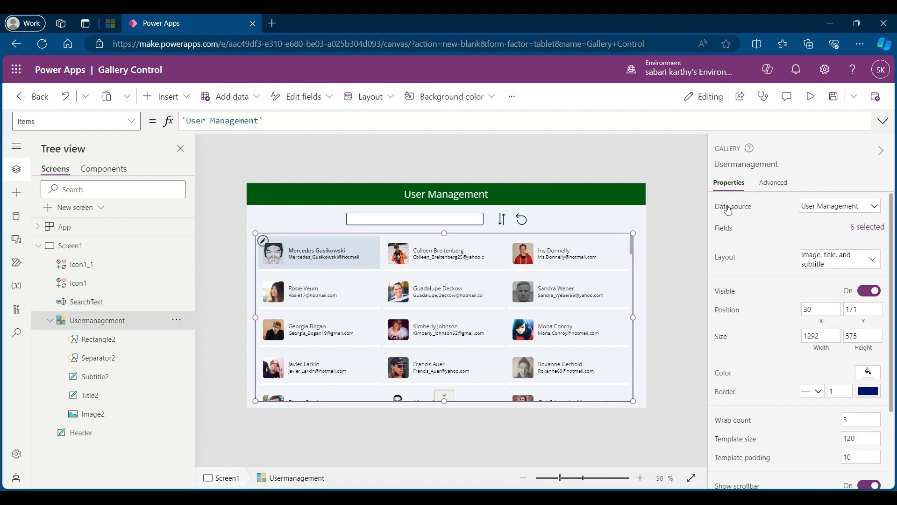
pyautogui.click(732, 209)
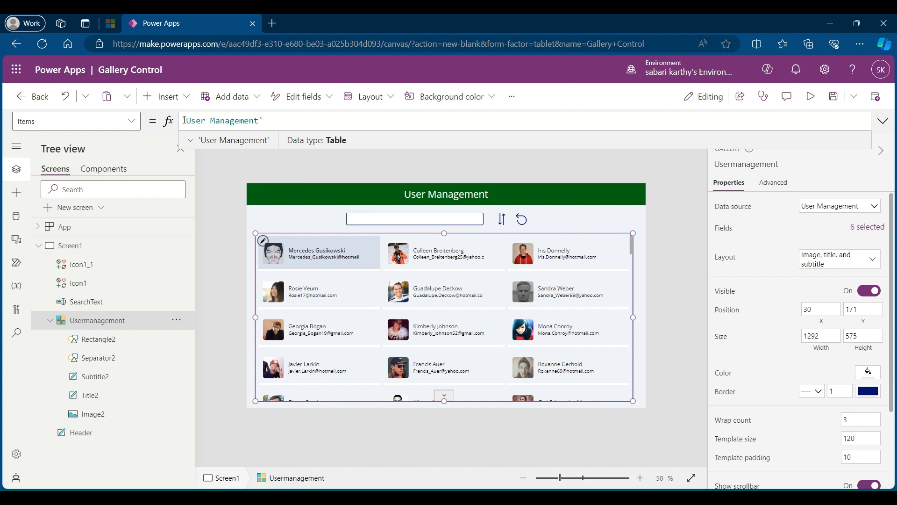
pyautogui.write('Search')
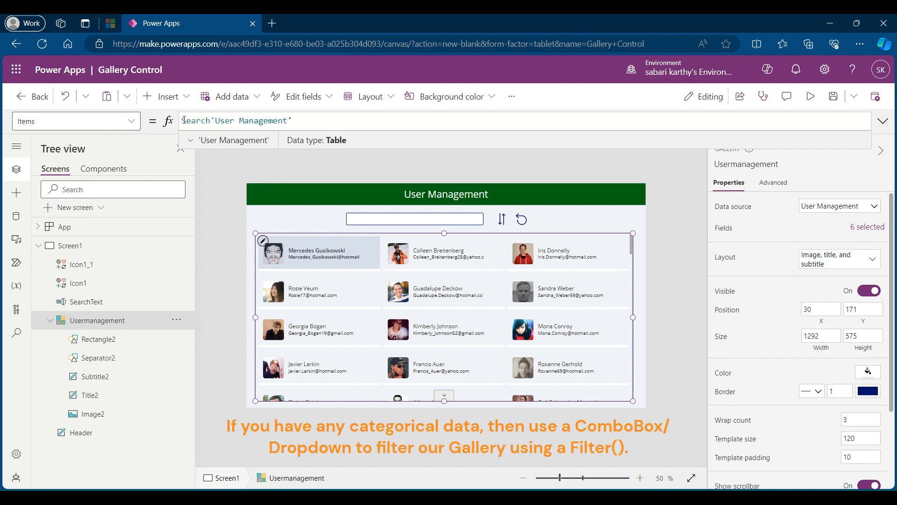
pyautogui.write('(')
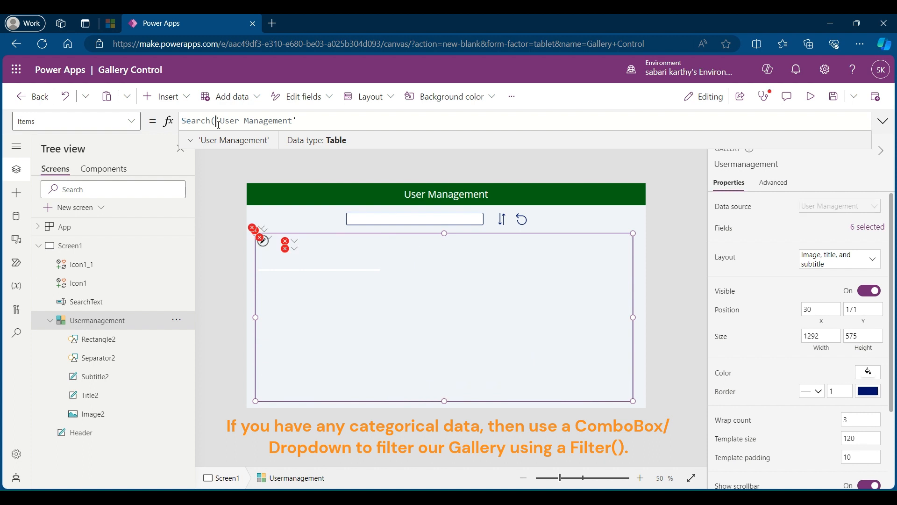
pyautogui.click(309, 121)
pyautogui.write(',')
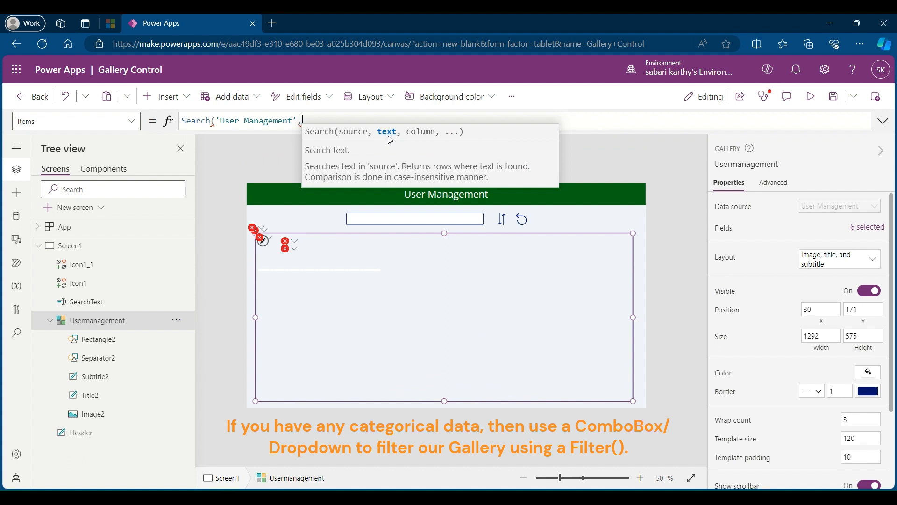
pyautogui.write('Search')
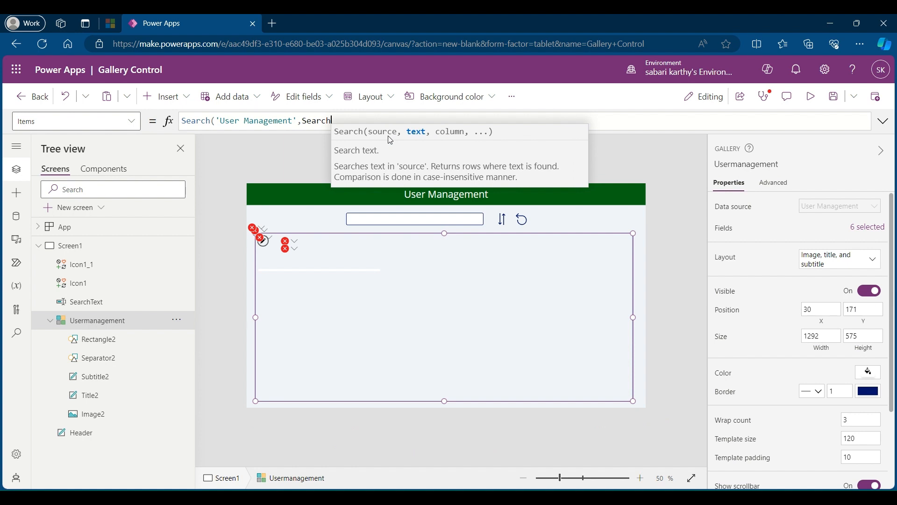
pyautogui.write('Text.T')
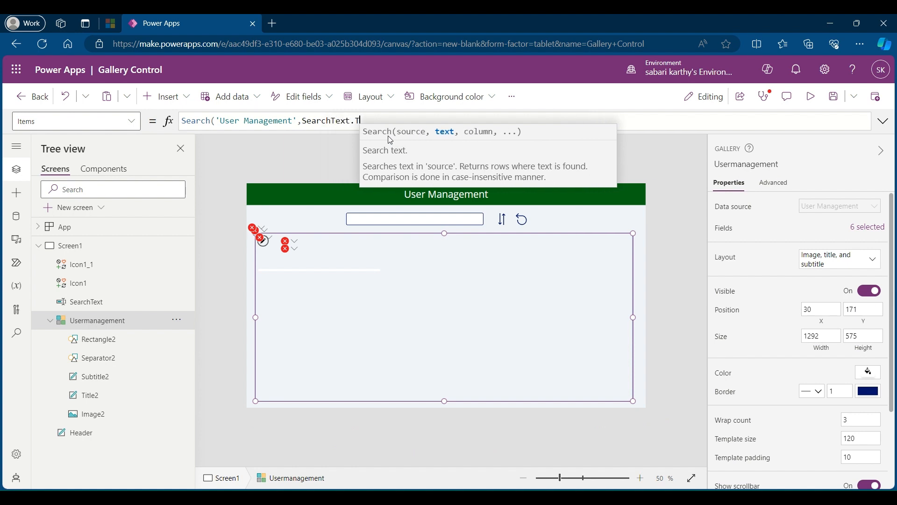
pyautogui.write('ext,')
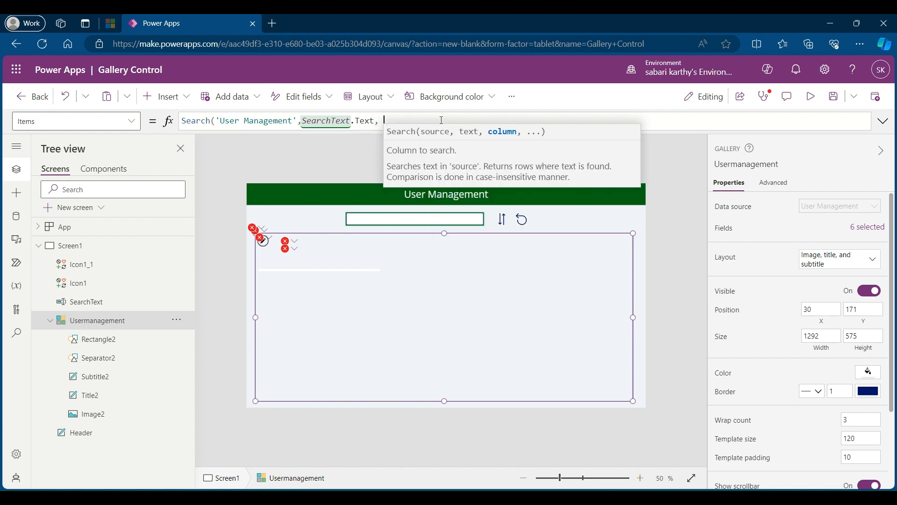
pyautogui.press('BackSpace')
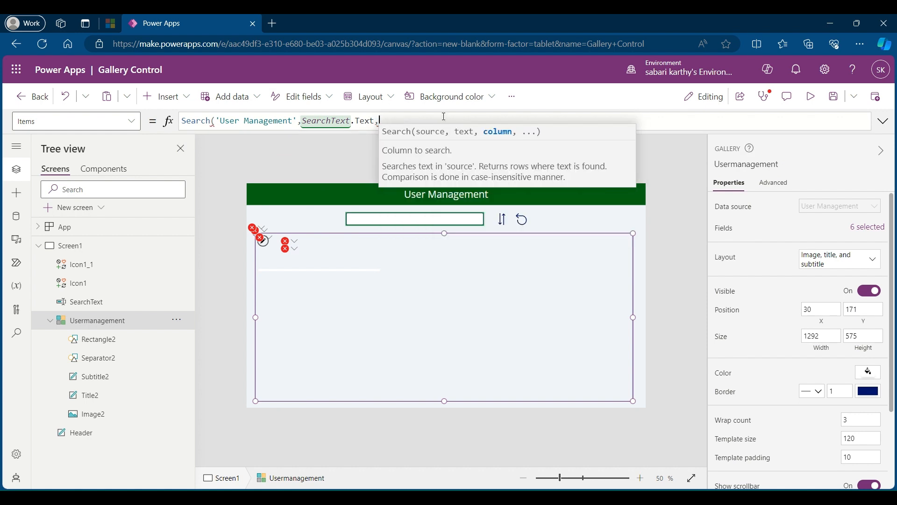
pyautogui.write('"T')
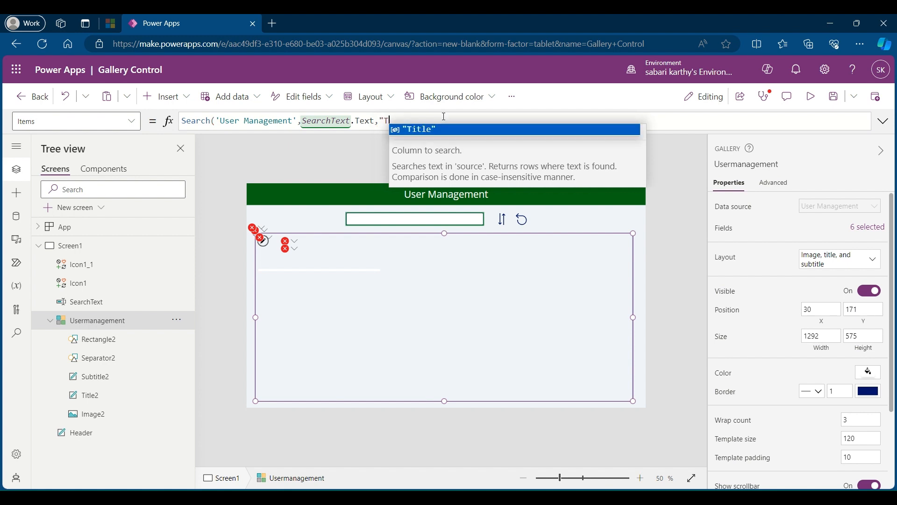
pyautogui.write('itl"')
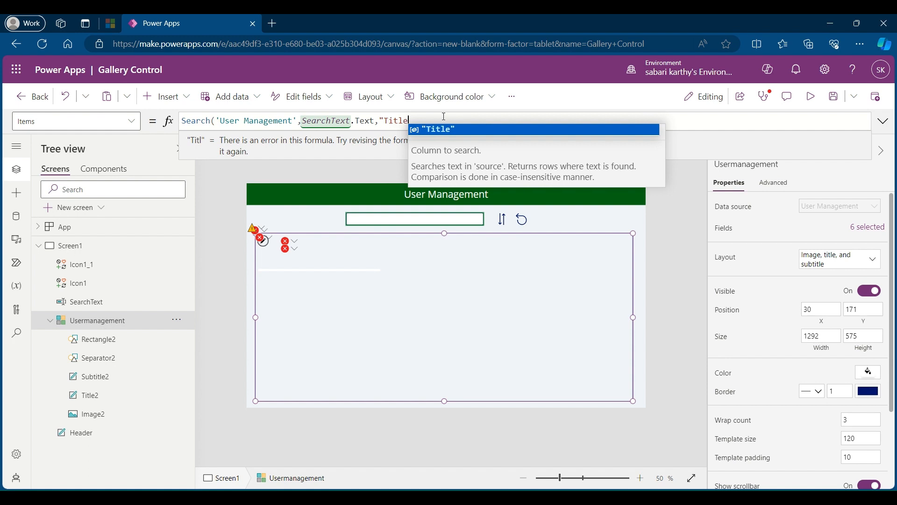
pyautogui.press('Tab')
pyautogui.write(')')
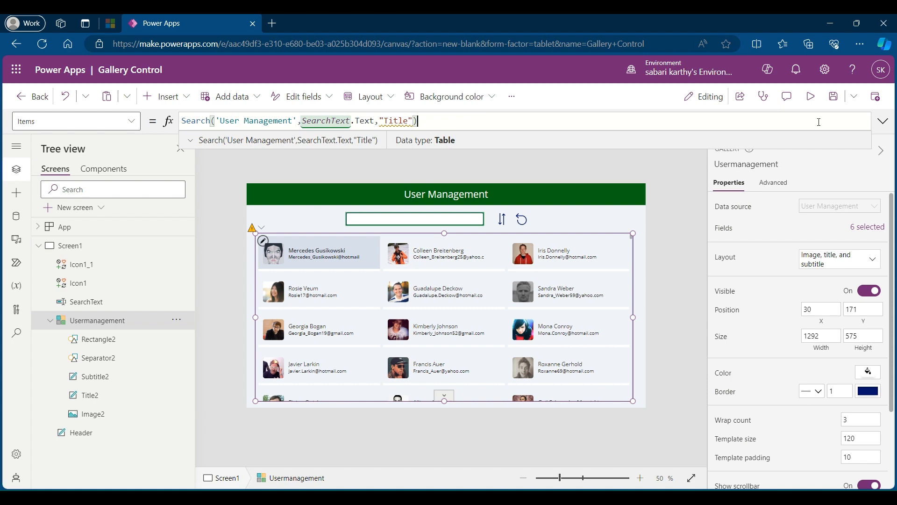
# Step: Preview the app, filter the gallery by one user's first name in the search box, and clear the search
pyautogui.click(811, 97)
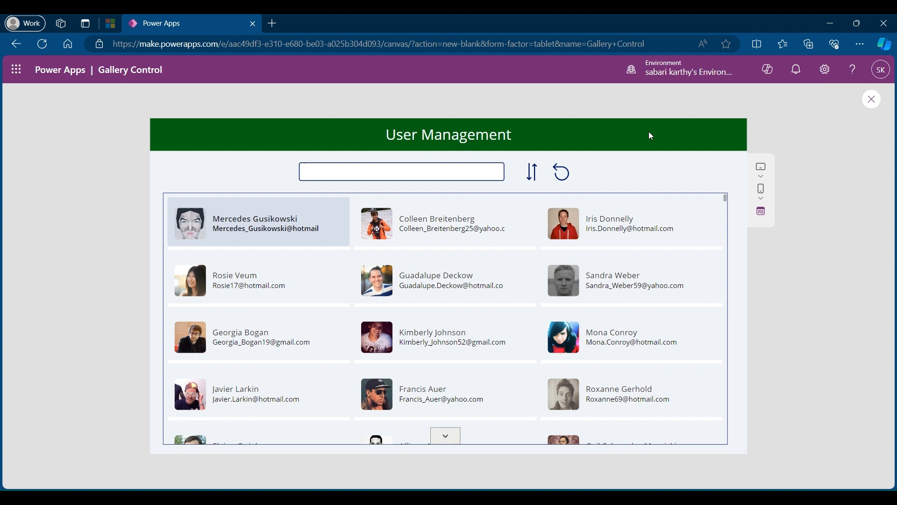
pyautogui.click(353, 178)
pyautogui.write('Iris')
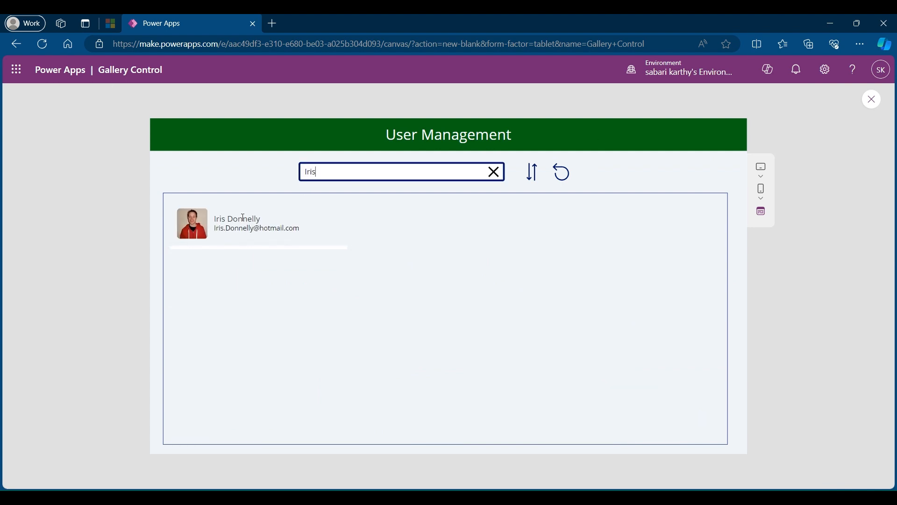
pyautogui.click(495, 173)
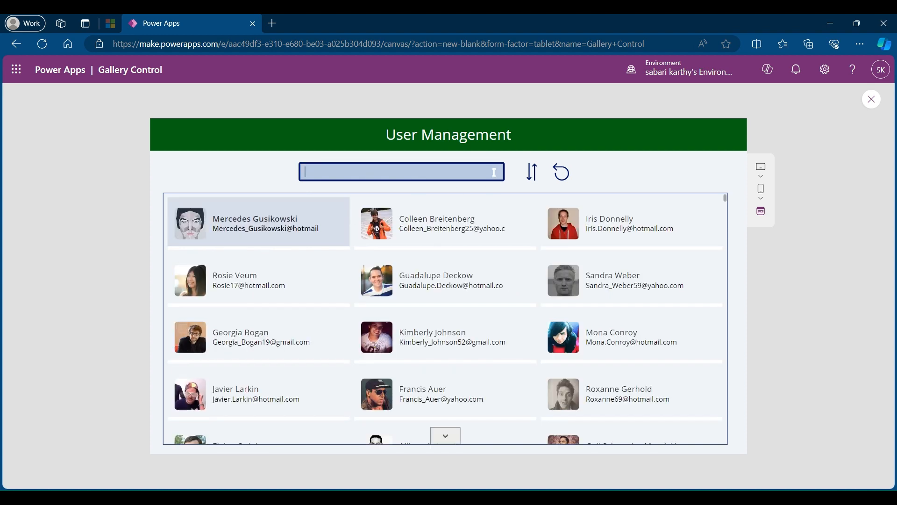
# Step: Test the Reset icon after selecting another user's card in the gallery, and close the preview
pyautogui.click(457, 337)
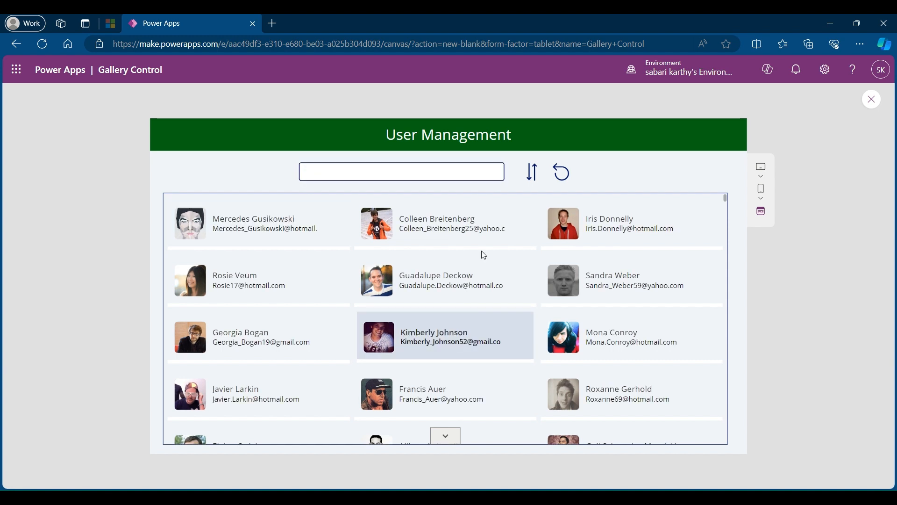
pyautogui.click(563, 176)
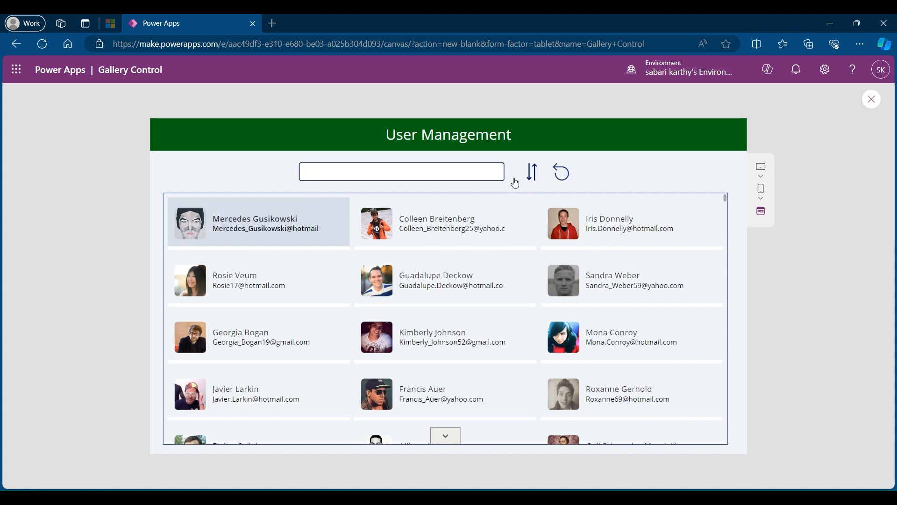
pyautogui.click(874, 100)
pyautogui.click(569, 328)
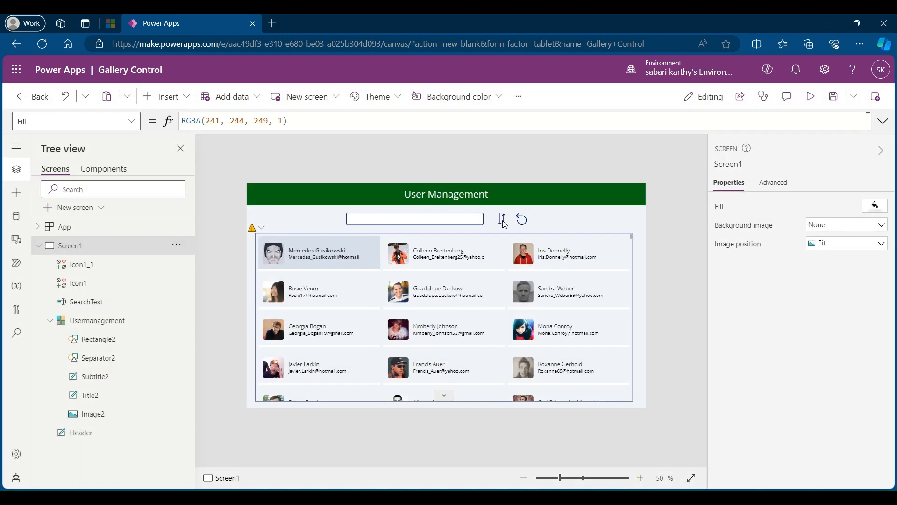
# Step: Set the Sort icon's OnSelect formula to Set(VarSort,!VarSort)
pyautogui.click(503, 221)
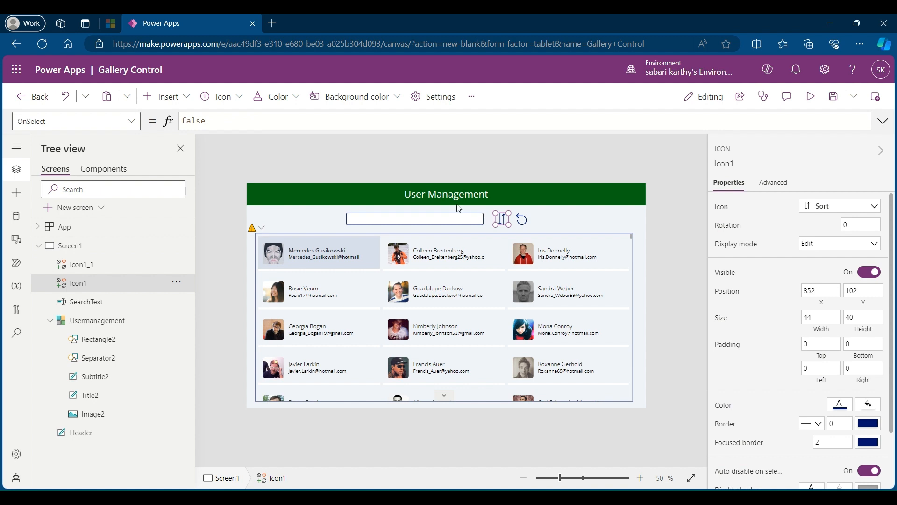
pyautogui.doubleClick(194, 120)
pyautogui.write('Set')
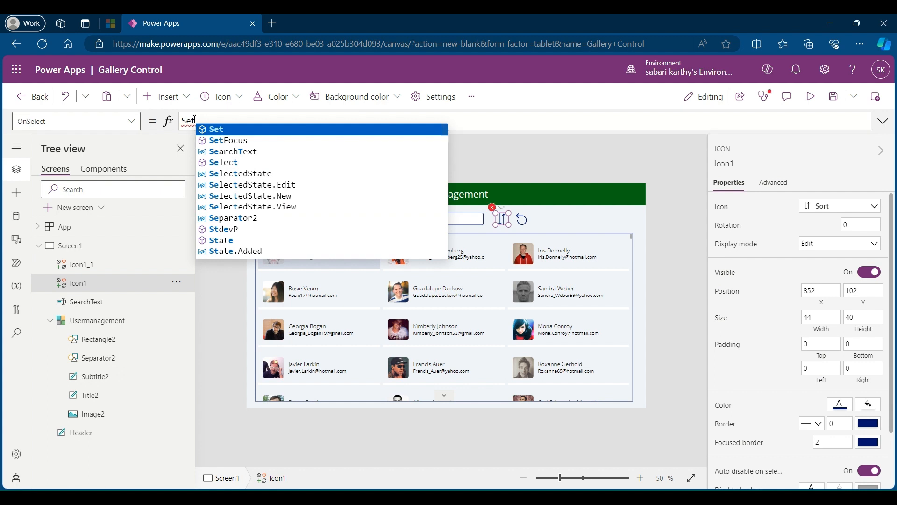
pyautogui.write('(')
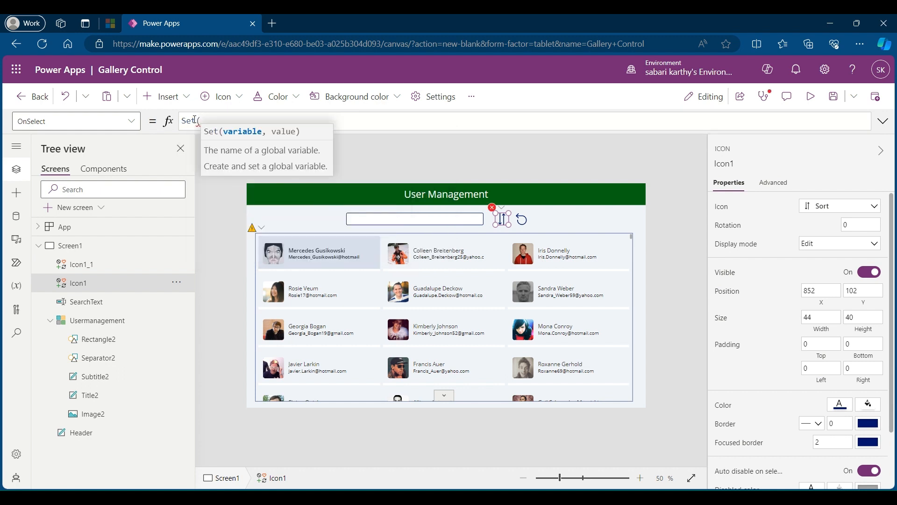
pyautogui.write('VarSort')
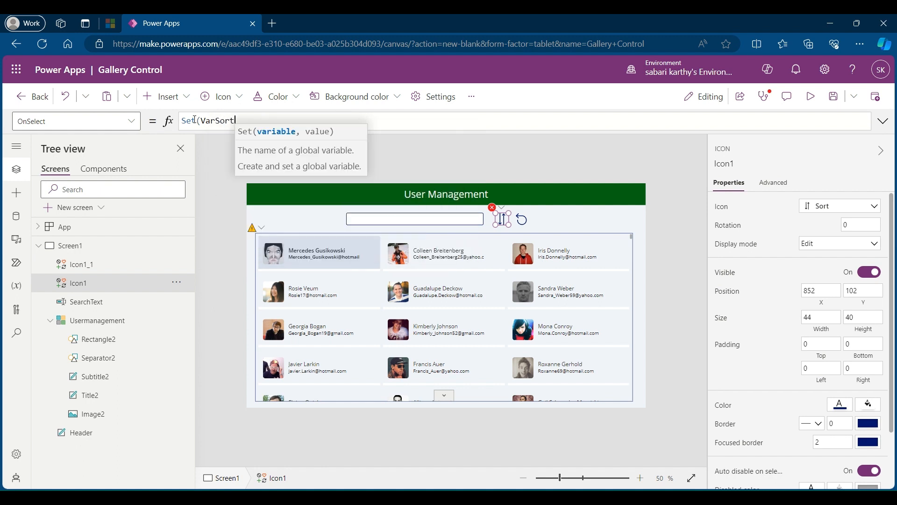
pyautogui.write(',')
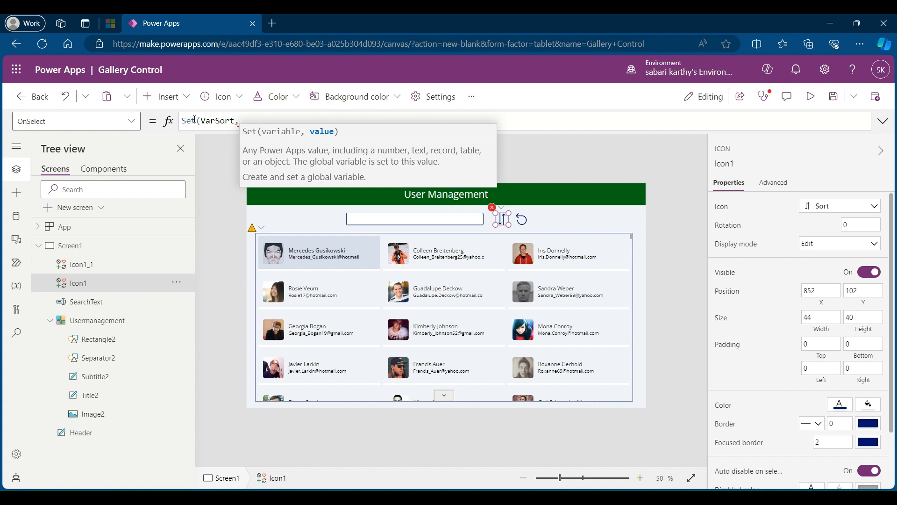
pyautogui.write('!Var')
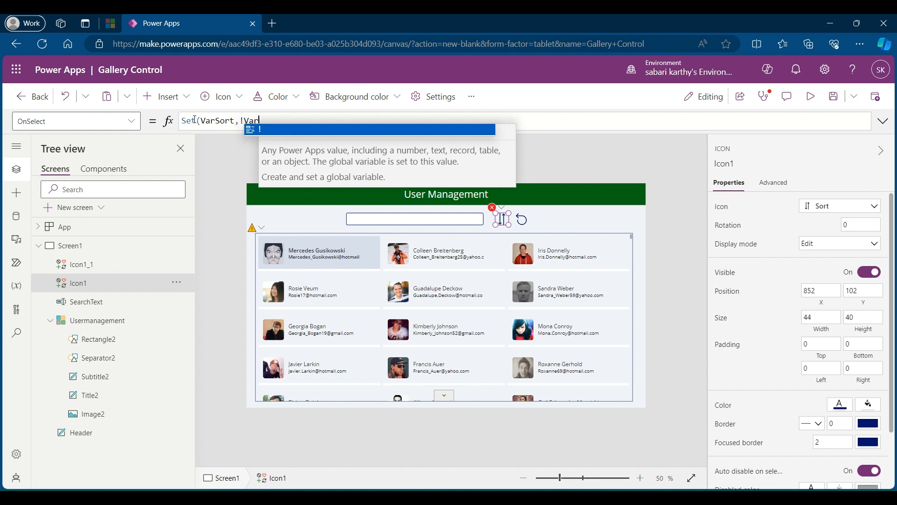
pyautogui.write('Sort)')
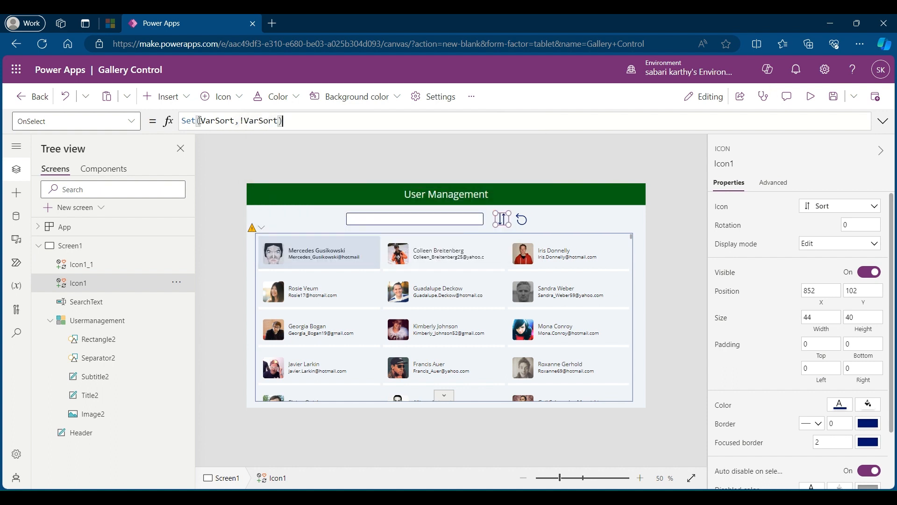
# Step: Inspect the VarSort variable's value in the formula before and after running the Sort icon's action on the canvas
pyautogui.doubleClick(226, 122)
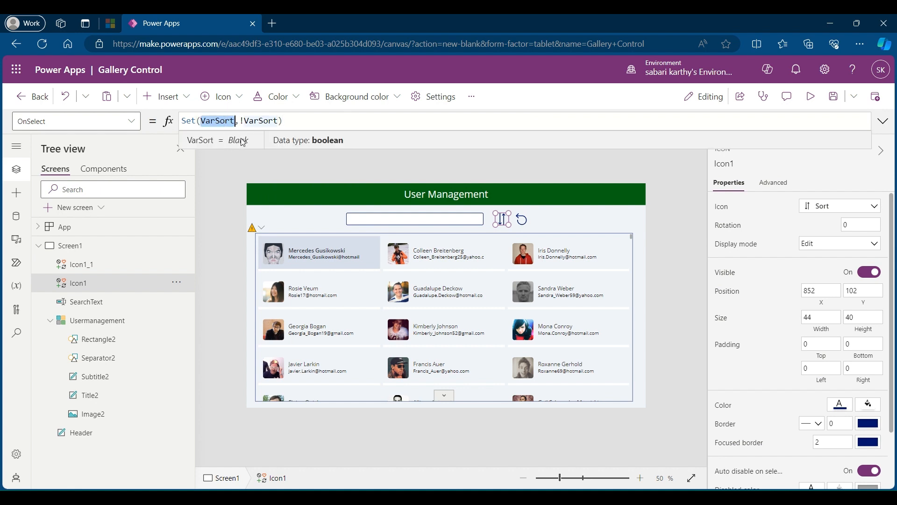
pyautogui.click(503, 225)
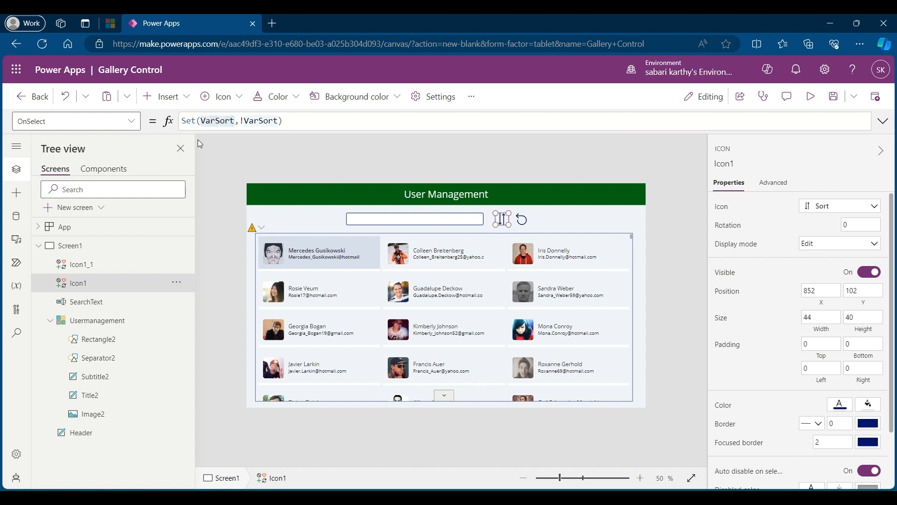
pyautogui.click(217, 124)
pyautogui.doubleClick(215, 122)
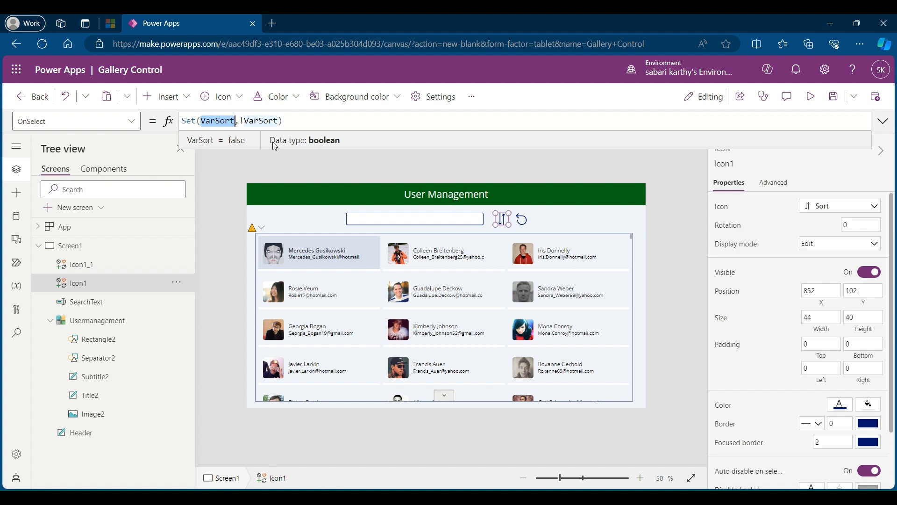
pyautogui.click(685, 421)
# Step: Start wrapping the Usermanagement gallery's Items formula in SortByColumns( on a new line above the existing Search function
pyautogui.click(633, 234)
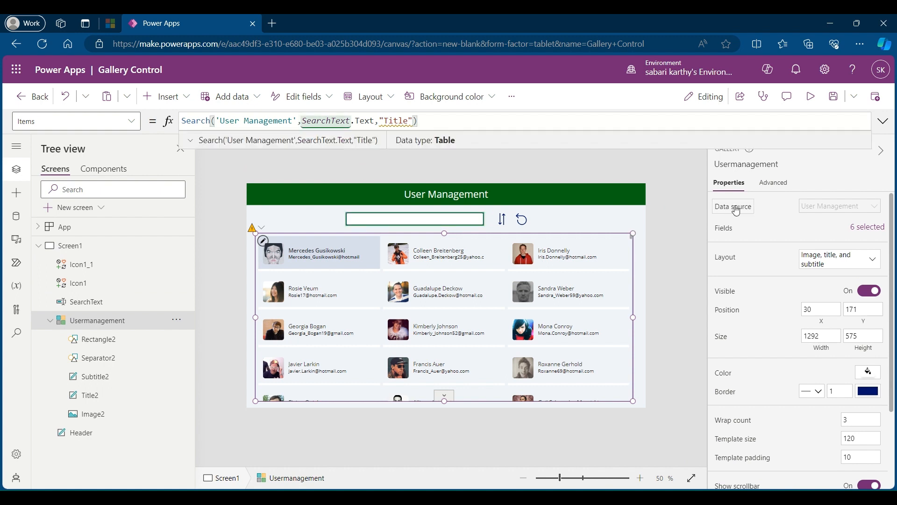
pyautogui.click(884, 121)
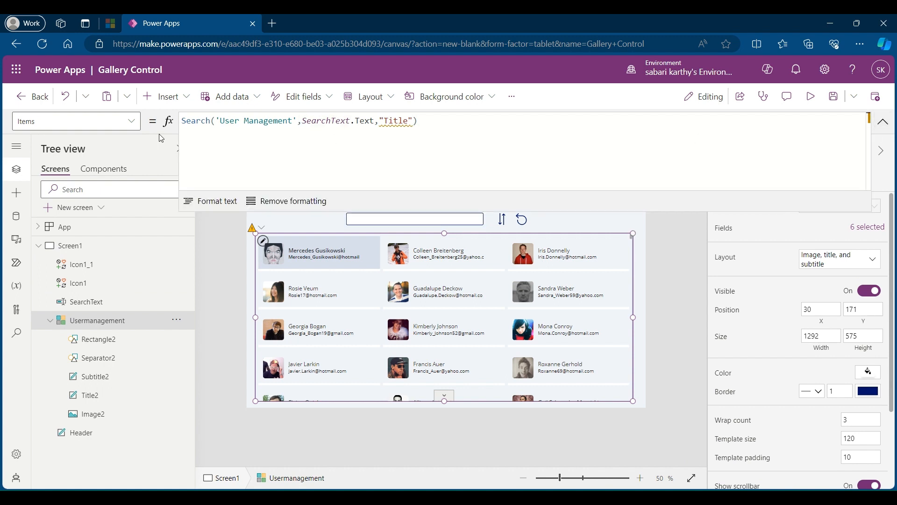
pyautogui.click(182, 121)
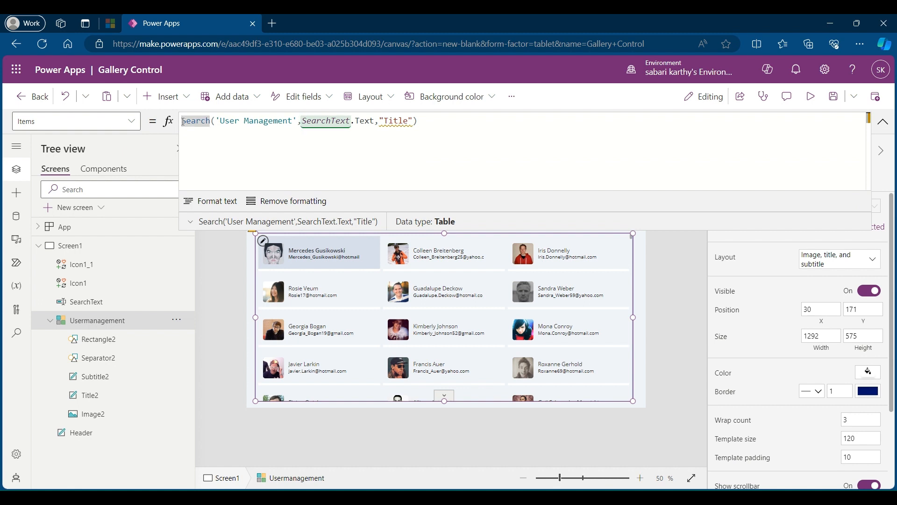
pyautogui.hotkey('shift', 'Return')
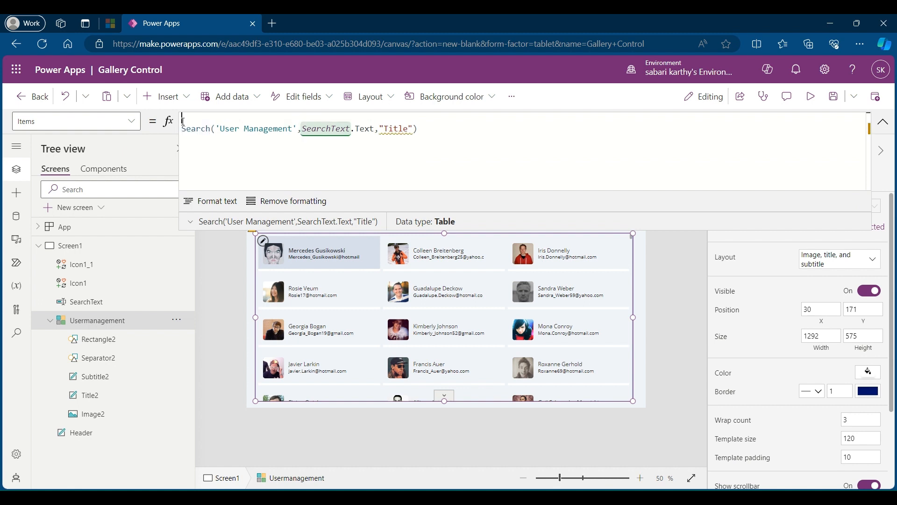
pyautogui.write('Sortbycol')
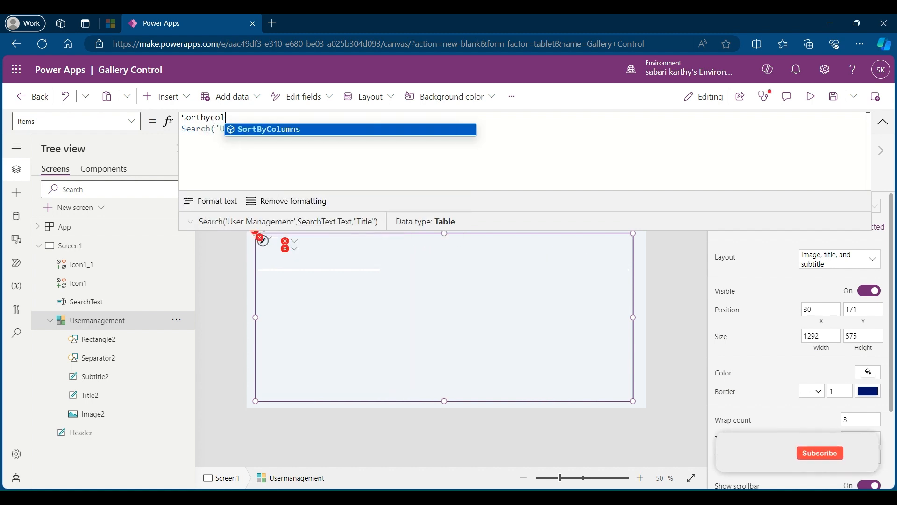
pyautogui.press('Tab')
pyautogui.write('(')
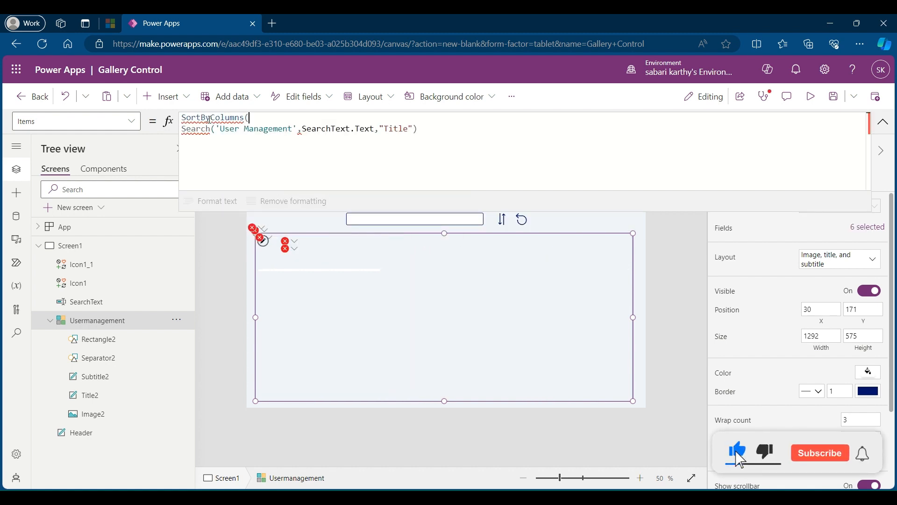
# Step: Add "Title" as the sort column after the Search function in the gallery's Items formula
pyautogui.click(440, 127)
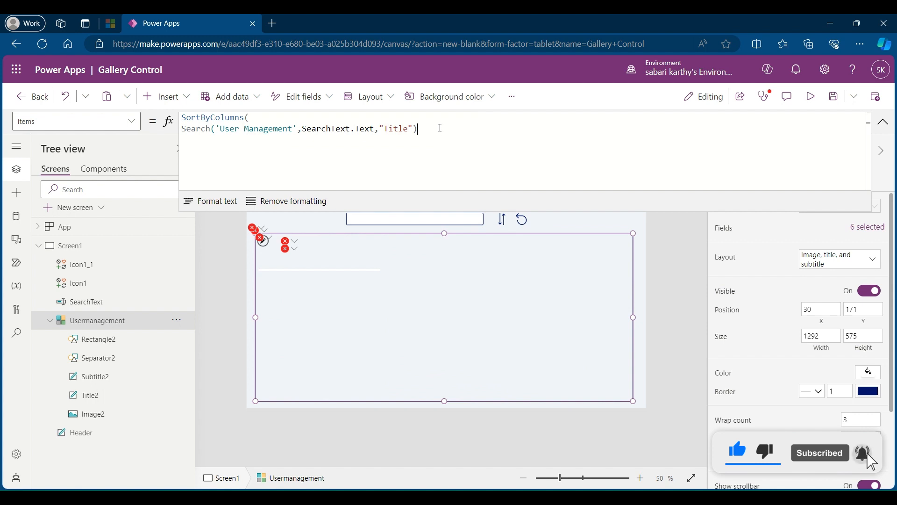
pyautogui.write(',')
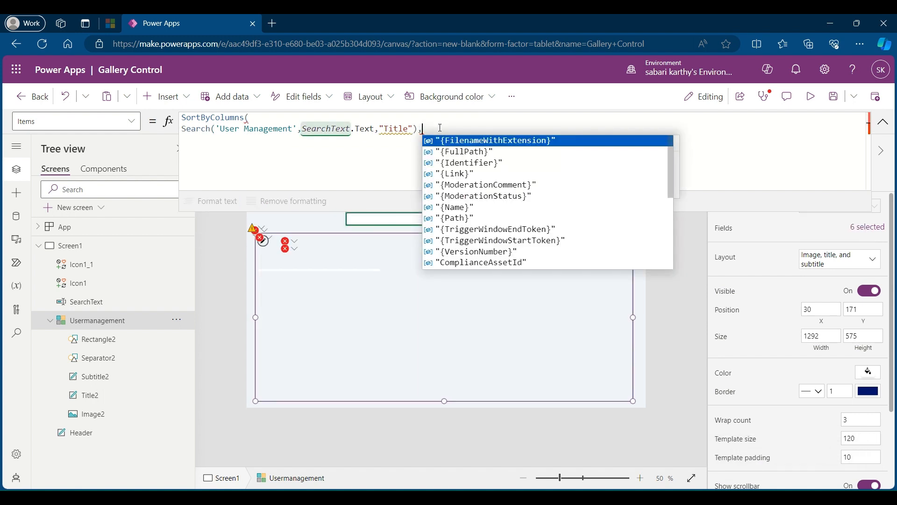
pyautogui.write('"Title')
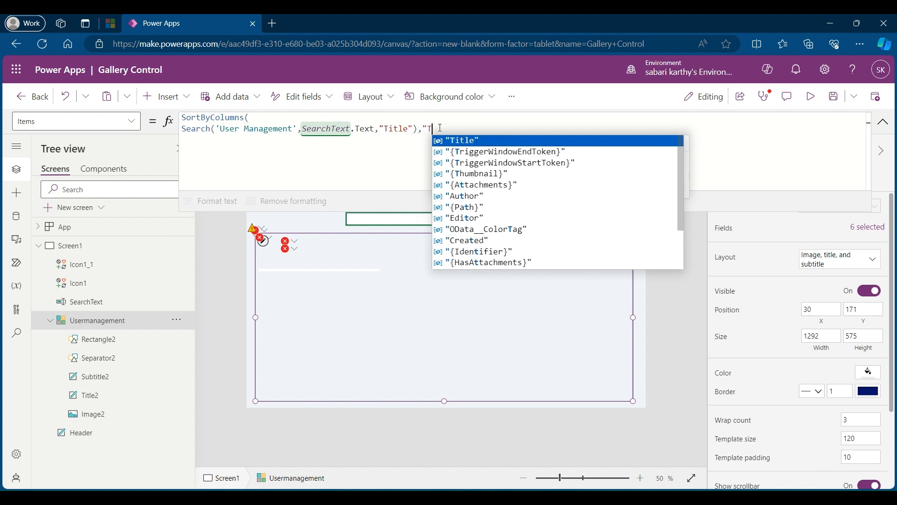
pyautogui.write('"')
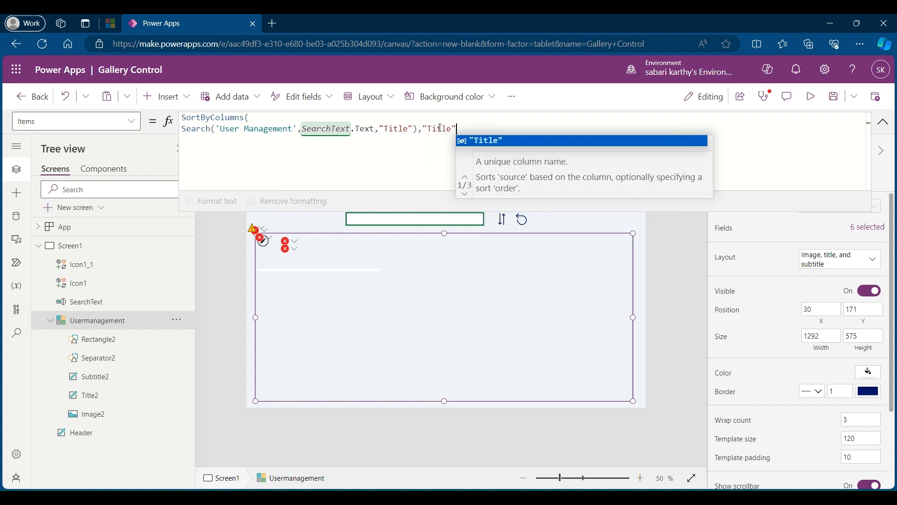
pyautogui.write(',')
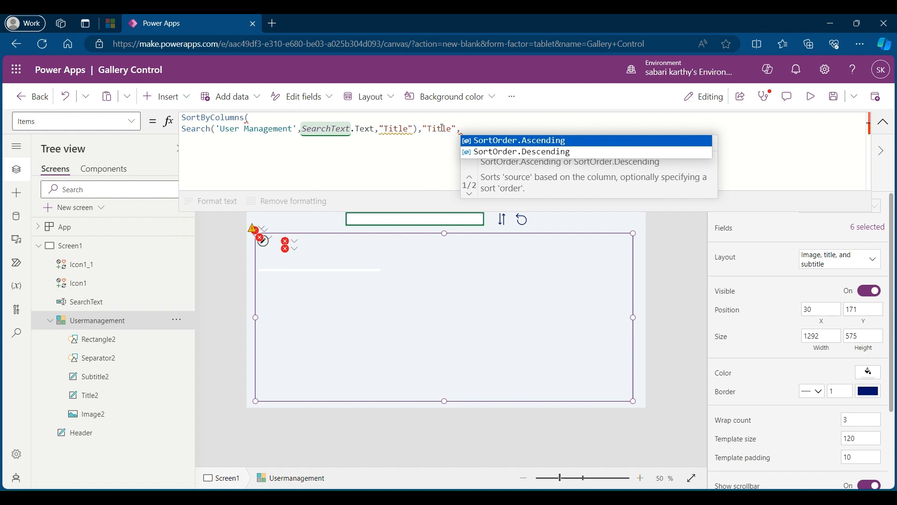
pyautogui.write('If(')
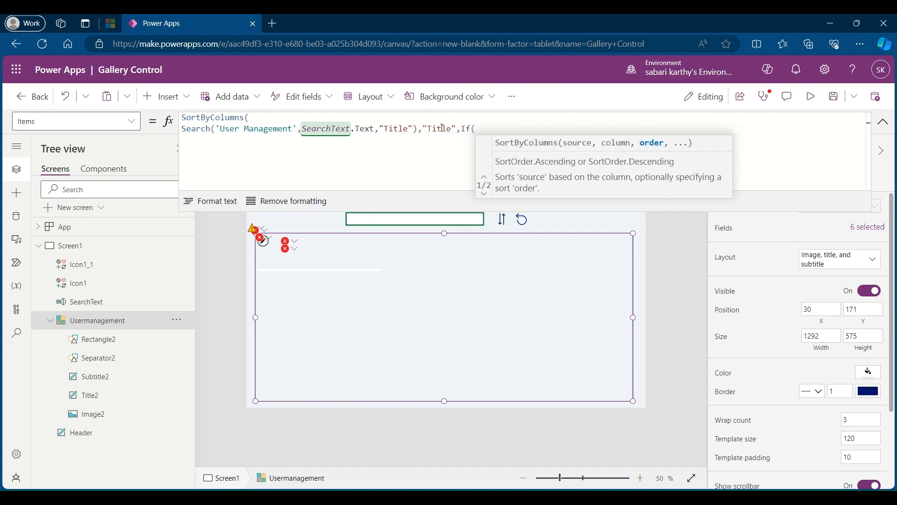
pyautogui.write('VarS')
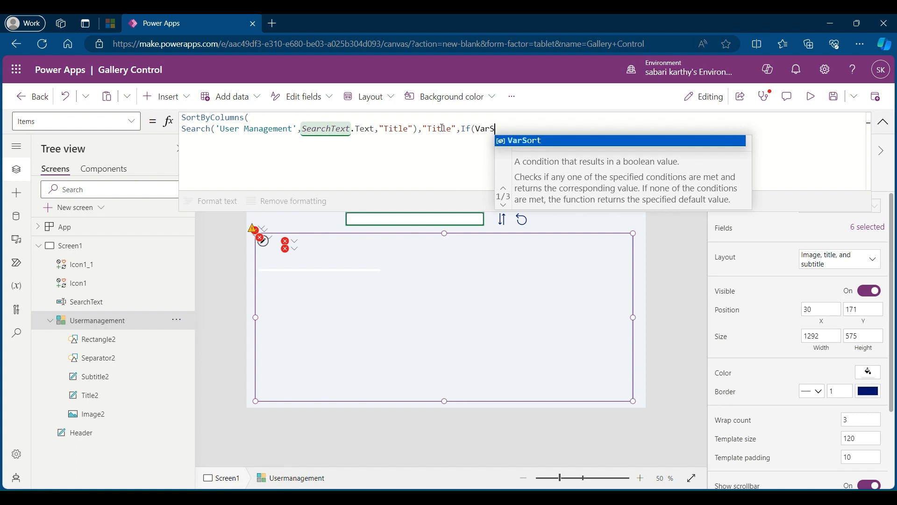
pyautogui.write('ort,S')
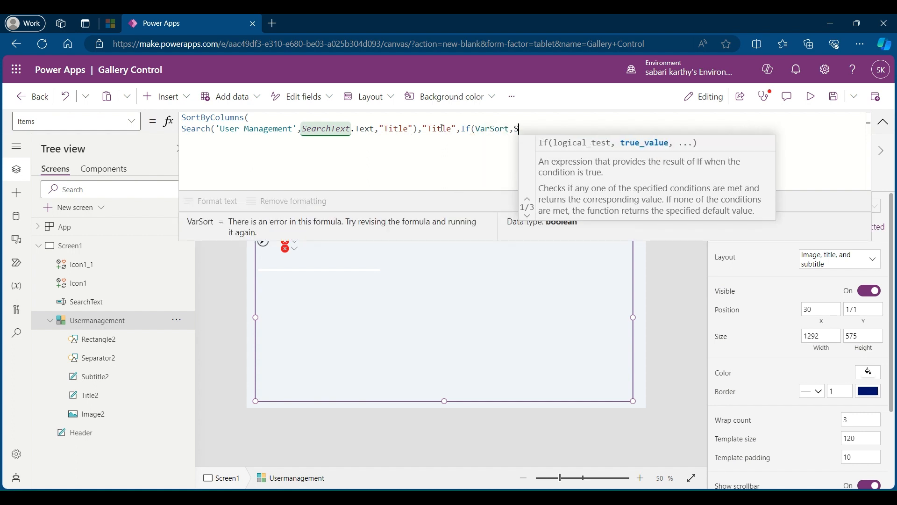
pyautogui.write('or')
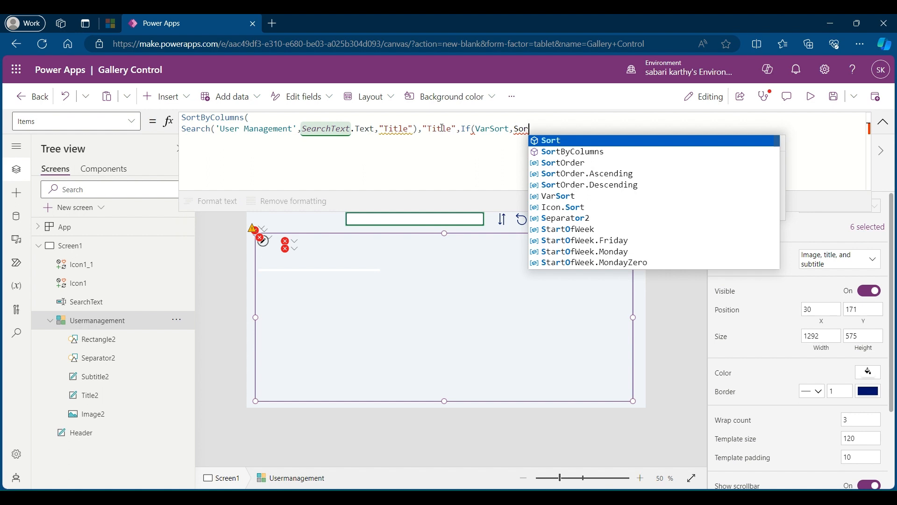
pyautogui.write('tor')
# Step: Add the sort order argument If(VarSort,SortOrder.Ascending to the gallery's Items formula
pyautogui.write('der')
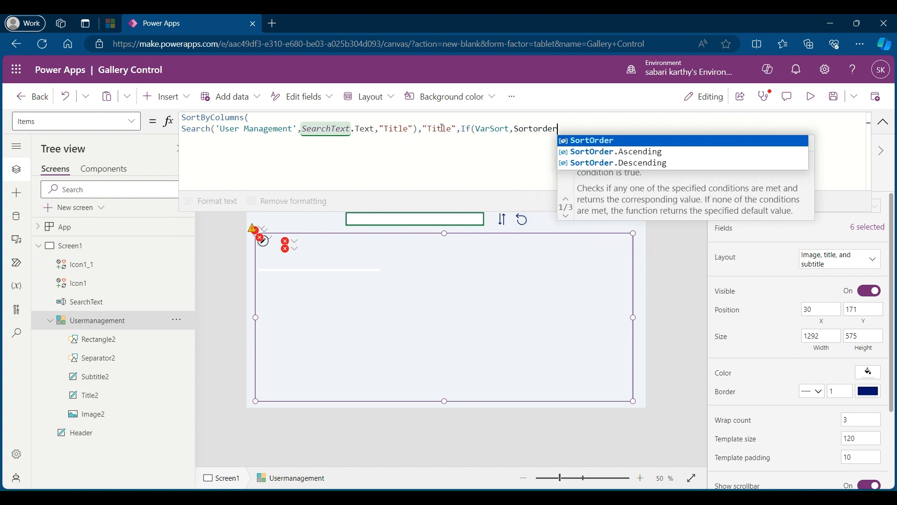
pyautogui.write('.A')
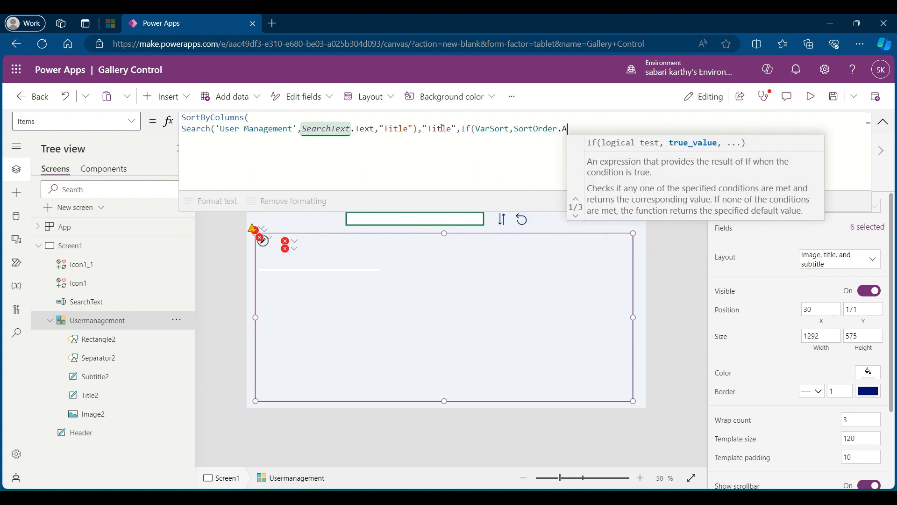
pyautogui.click(611, 146)
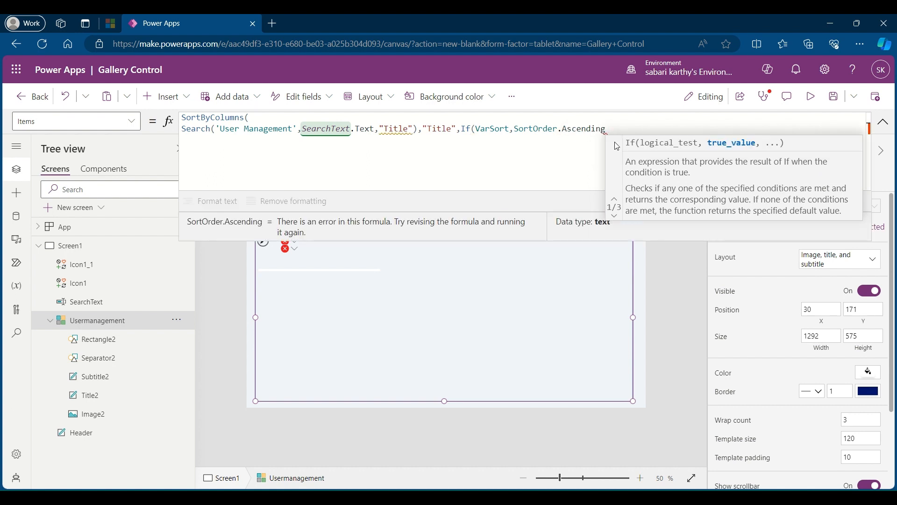
# Step: Add SortOrder.Descending as the If function's else value, close both functions' parentheses, and collapse the formula editor
pyautogui.write(',SortOrder')
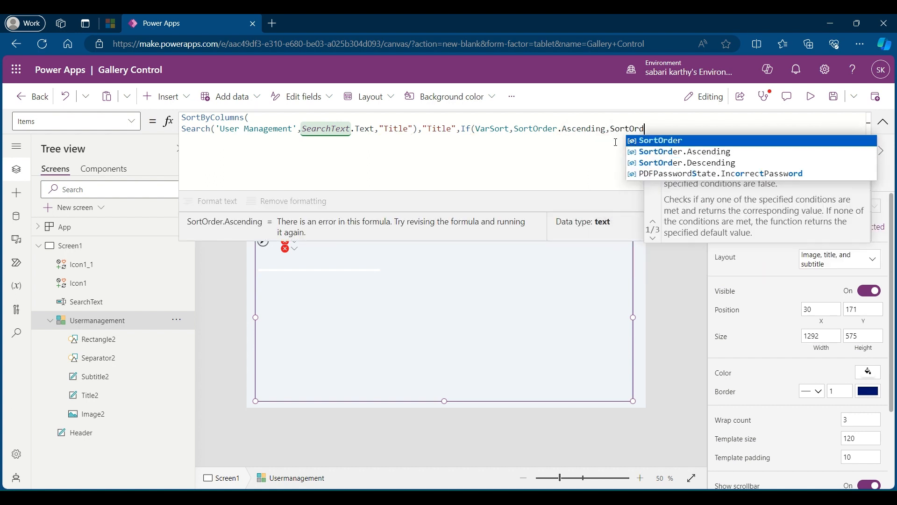
pyautogui.write('.')
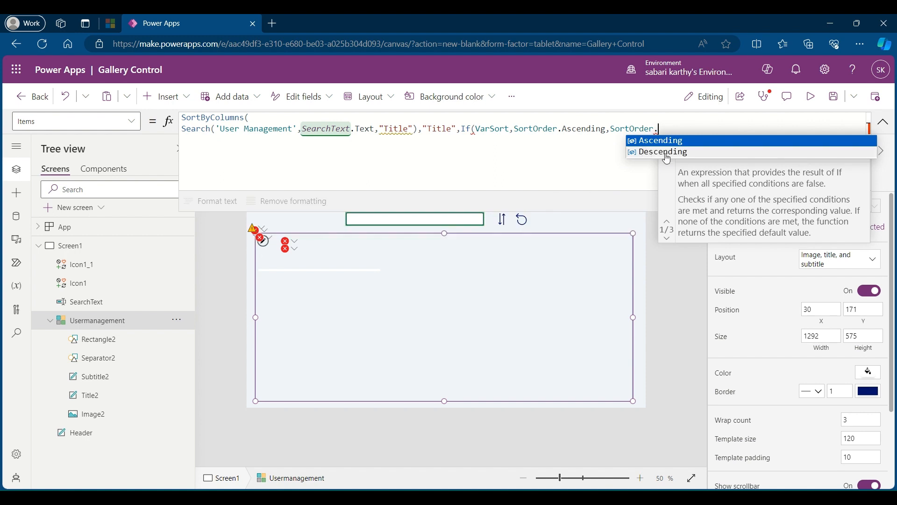
pyautogui.click(667, 152)
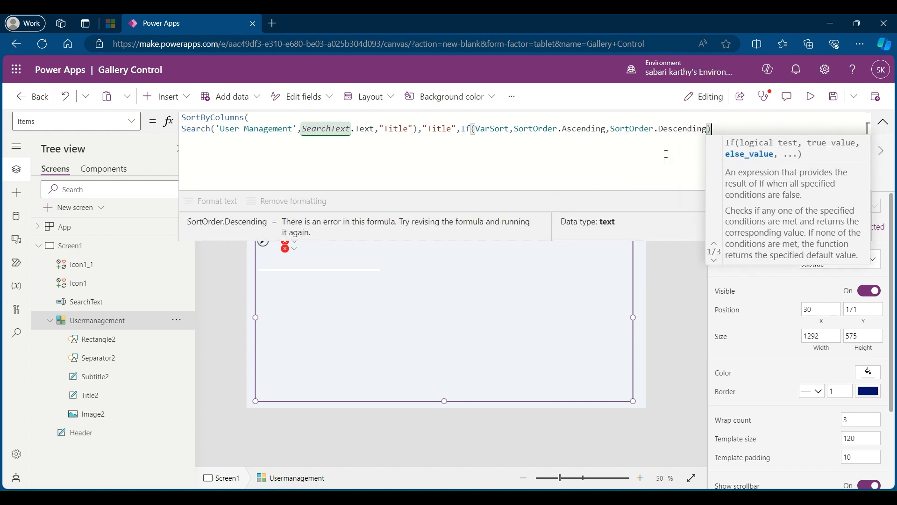
pyautogui.write(')')
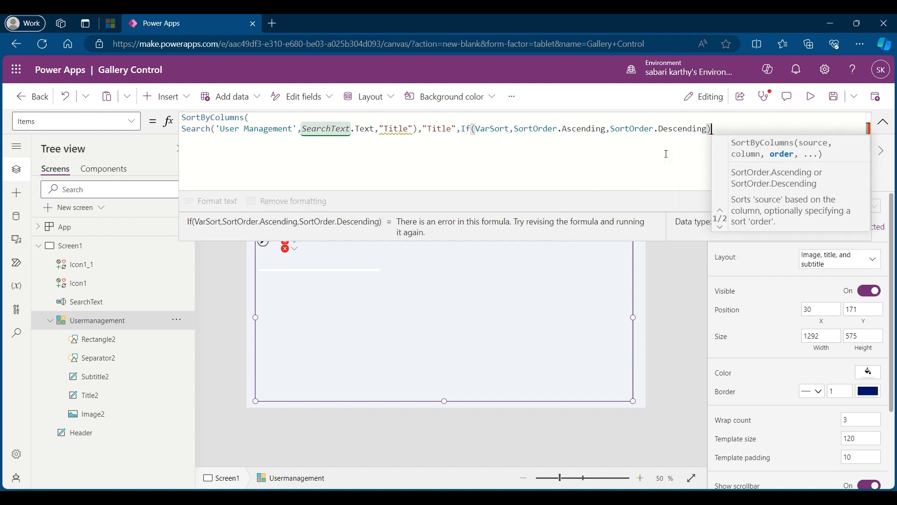
pyautogui.write(')')
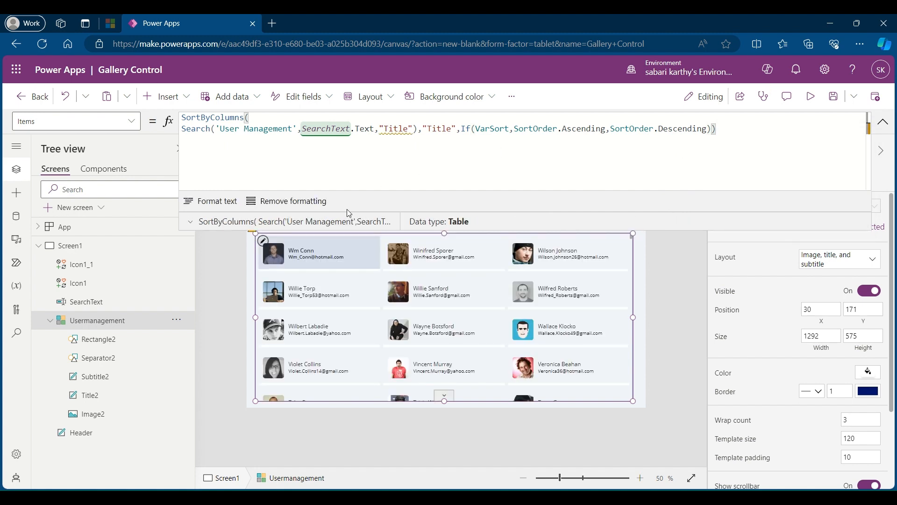
pyautogui.click(883, 122)
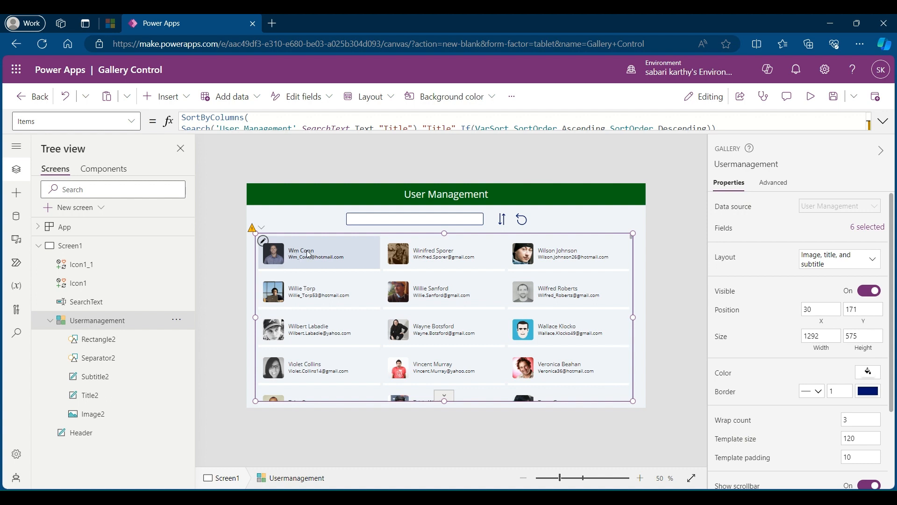
# Step: Preview the app and test the Sort and Reset icons on the gallery
pyautogui.click(813, 104)
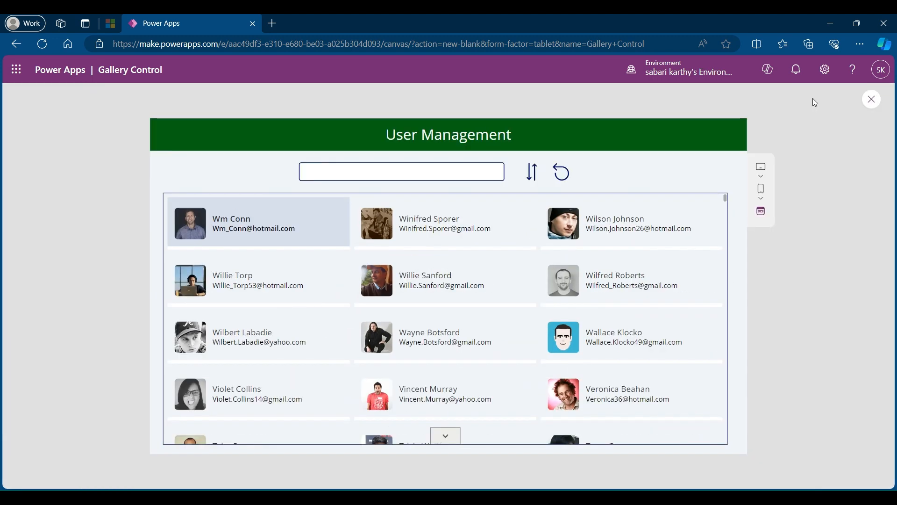
pyautogui.click(533, 174)
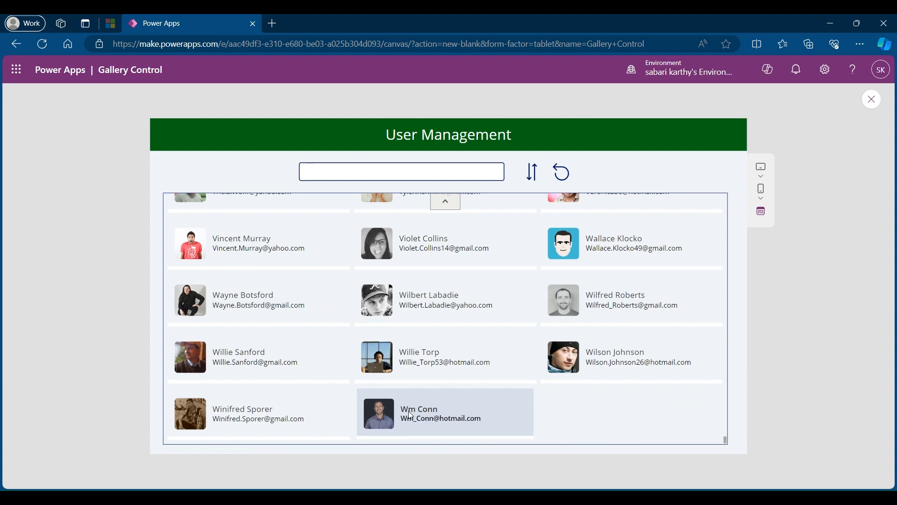
pyautogui.click(560, 175)
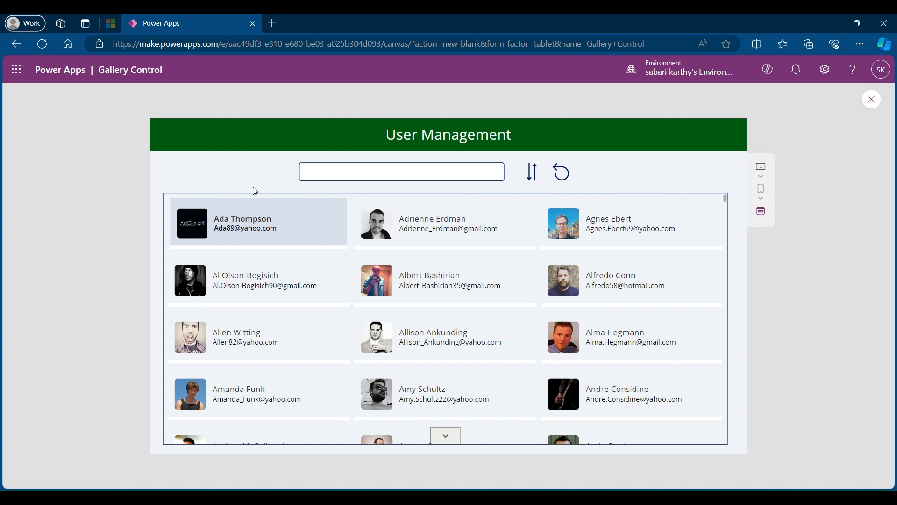
# Step: Test the gallery search with a user's first name and then with "Sc", and select the first matching card
pyautogui.click(315, 169)
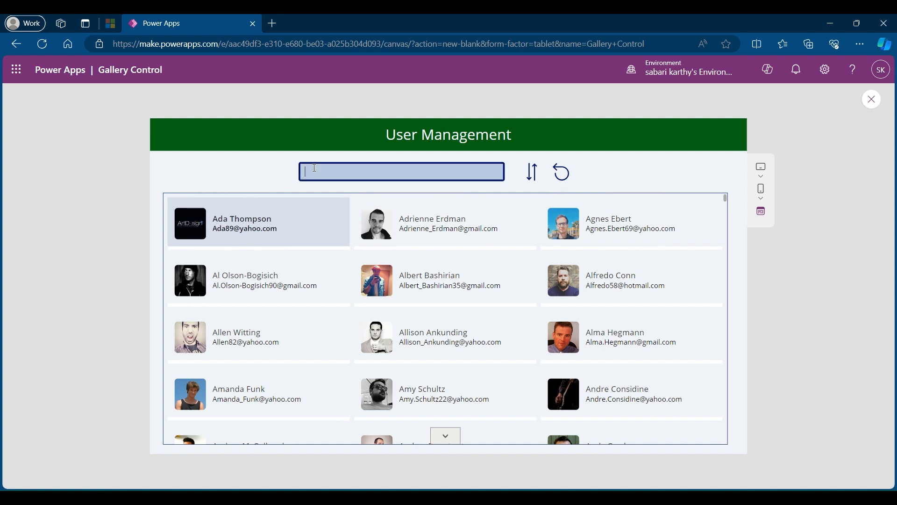
pyautogui.write('Amy')
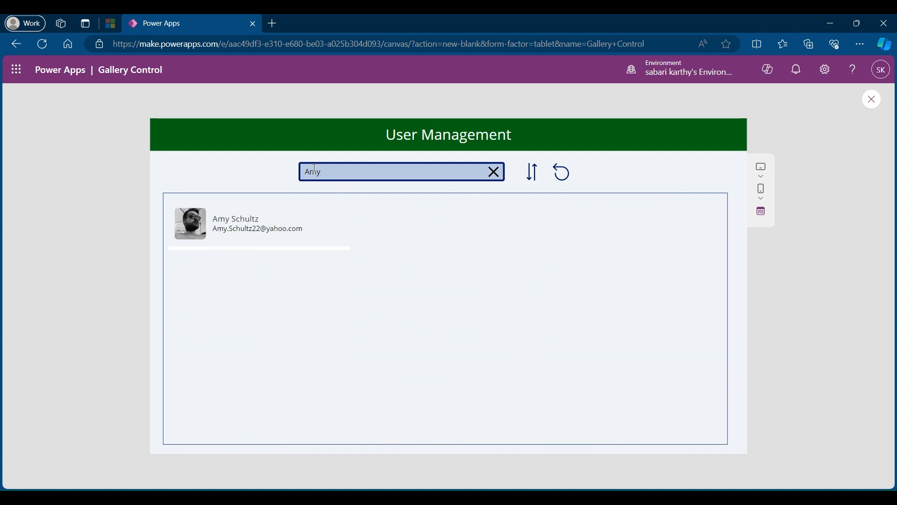
pyautogui.press('BackSpace')
pyautogui.press('BackSpace')
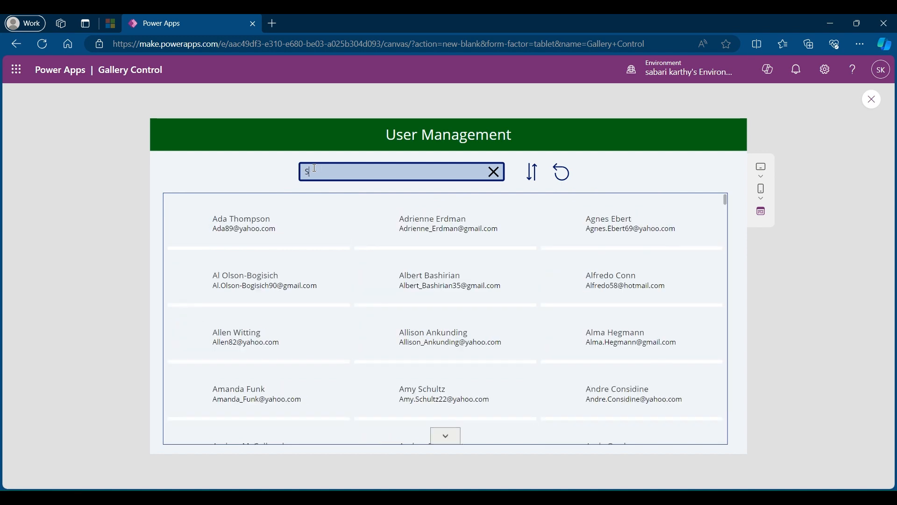
pyautogui.write('Sc')
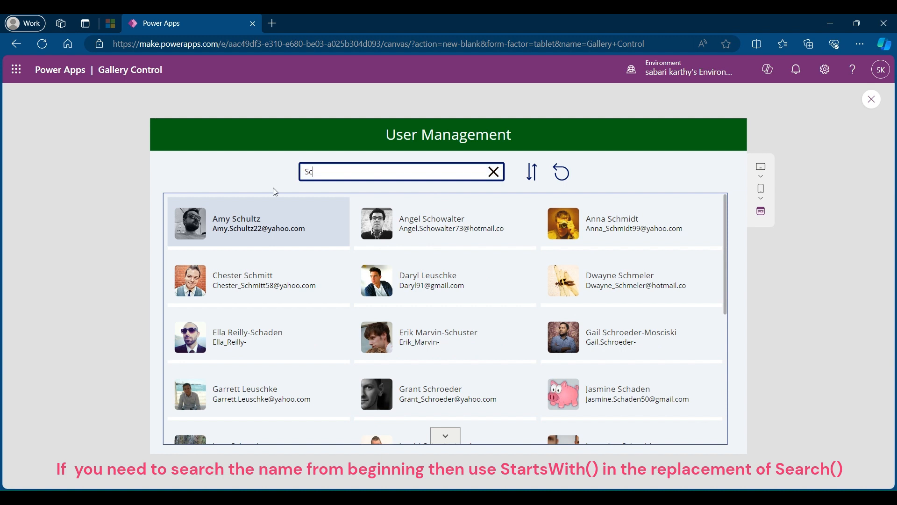
pyautogui.click(236, 227)
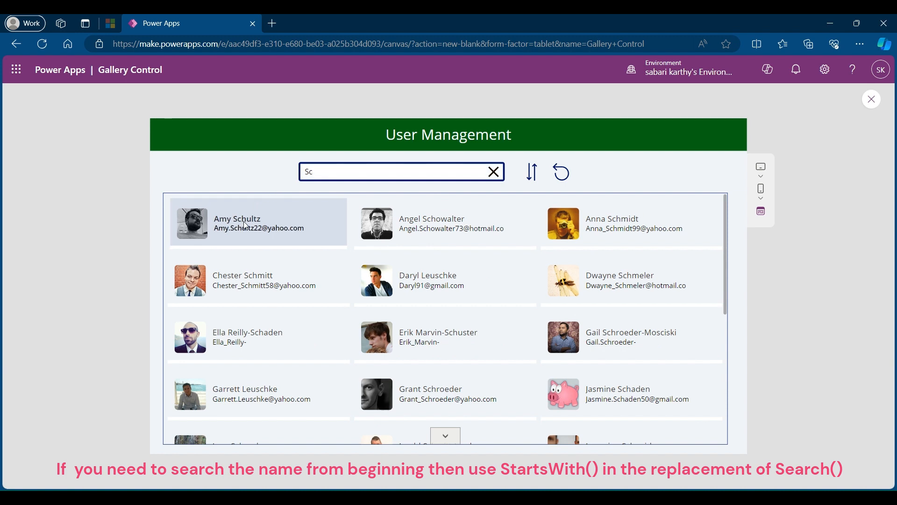
# Step: Clear the search box and reset the gallery to its first card with the Reset icon
pyautogui.click(494, 172)
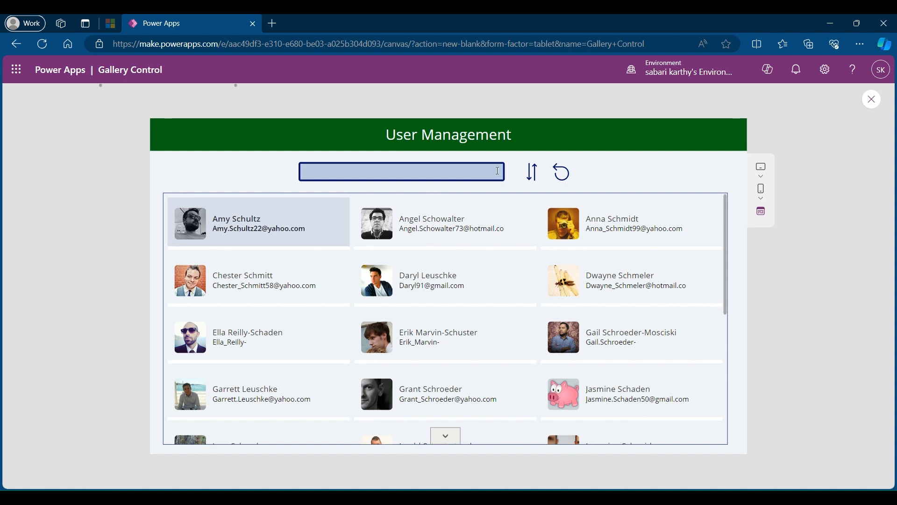
pyautogui.click(563, 173)
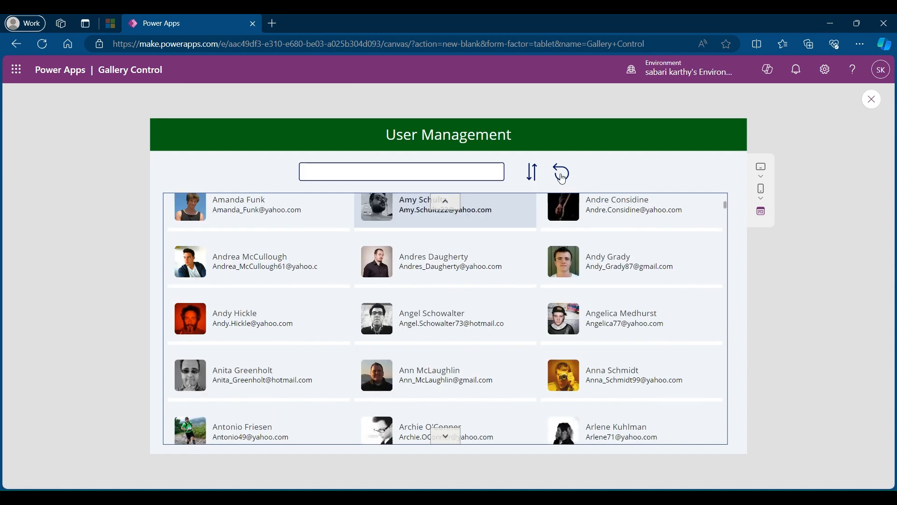
pyautogui.click(562, 174)
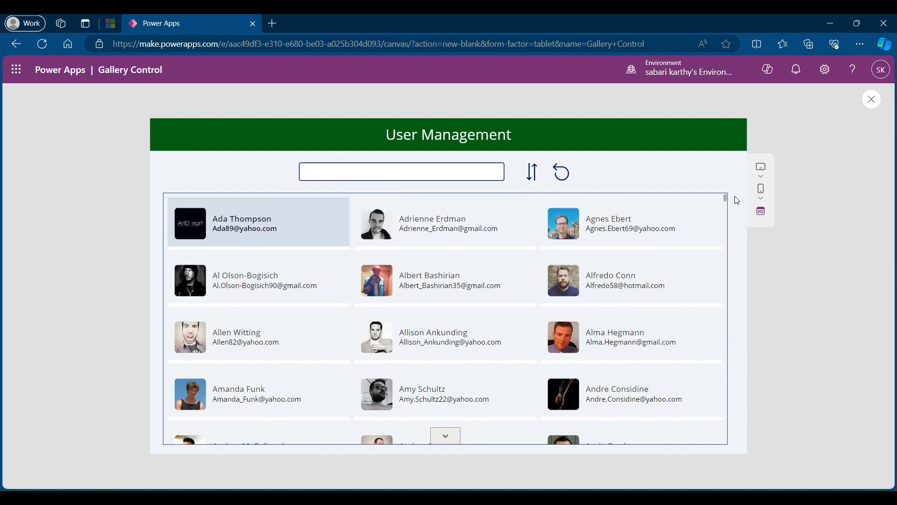